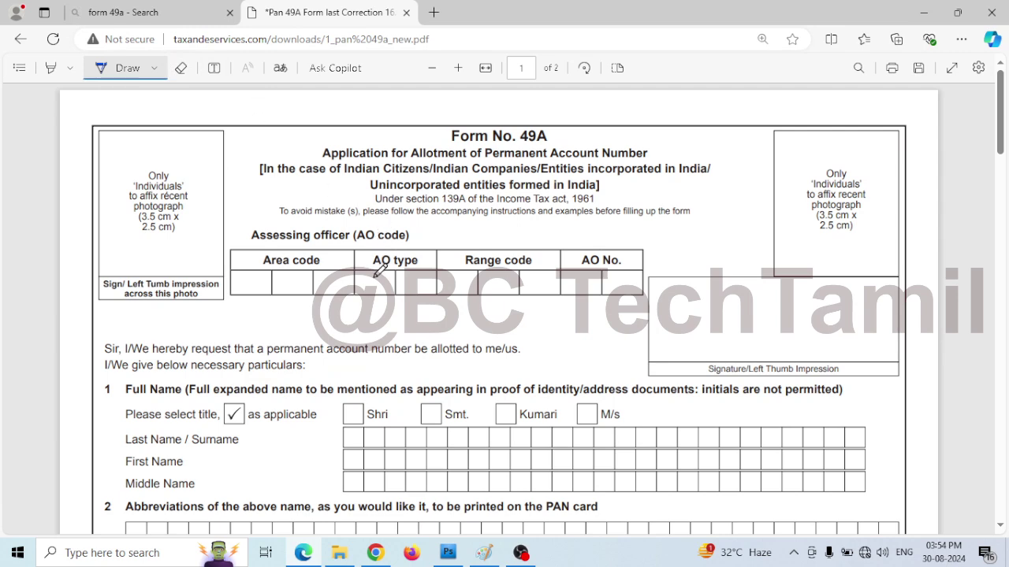
# Step: Circle the form's right-hand photograph box with the pen and outline the strip of page margin just above it
pyautogui.scroll(-1, 379, 270)
pyautogui.scroll(1, 379, 270)
pyautogui.moveTo(822, 119); pyautogui.dragTo(773, 168)
pyautogui.moveTo(777, 248)
pyautogui.mouseDown()
pyautogui.moveTo(941, 189)
pyautogui.moveTo(849, 117)
pyautogui.mouseUp()
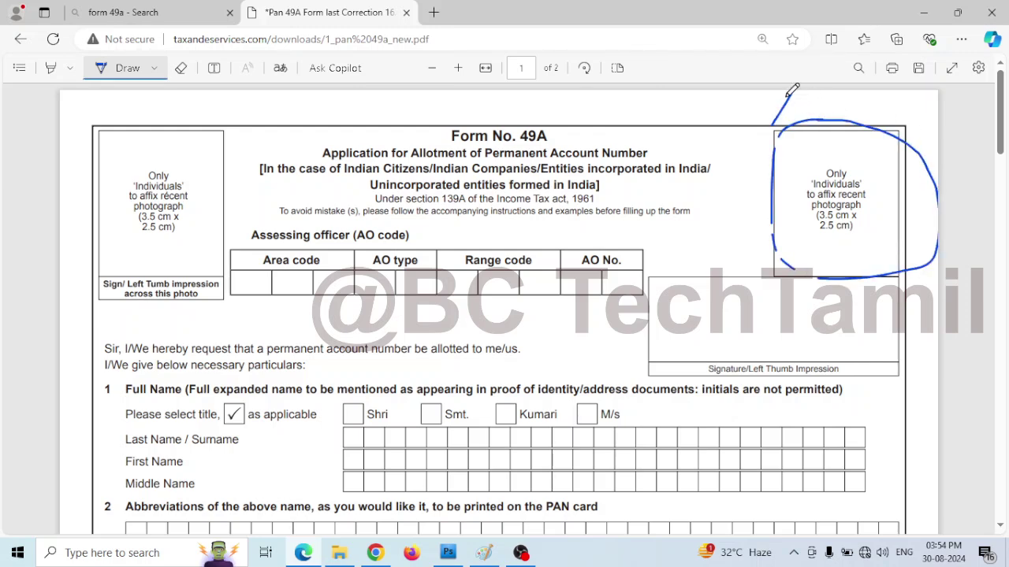
pyautogui.moveTo(773, 126)
pyautogui.mouseDown()
pyautogui.moveTo(900, 93)
pyautogui.moveTo(908, 143)
pyautogui.mouseUp()
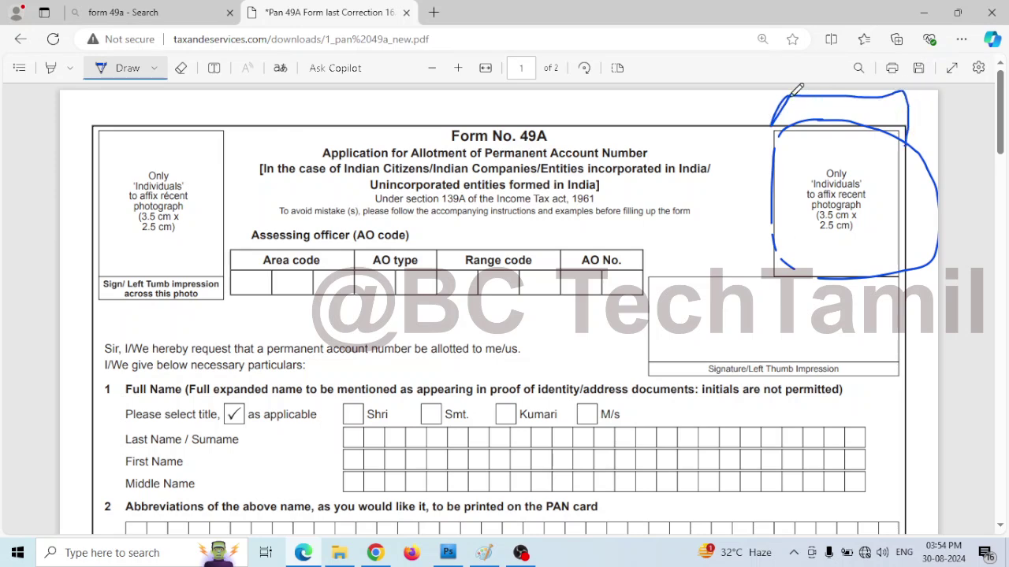
pyautogui.moveTo(771, 95); pyautogui.dragTo(769, 107)
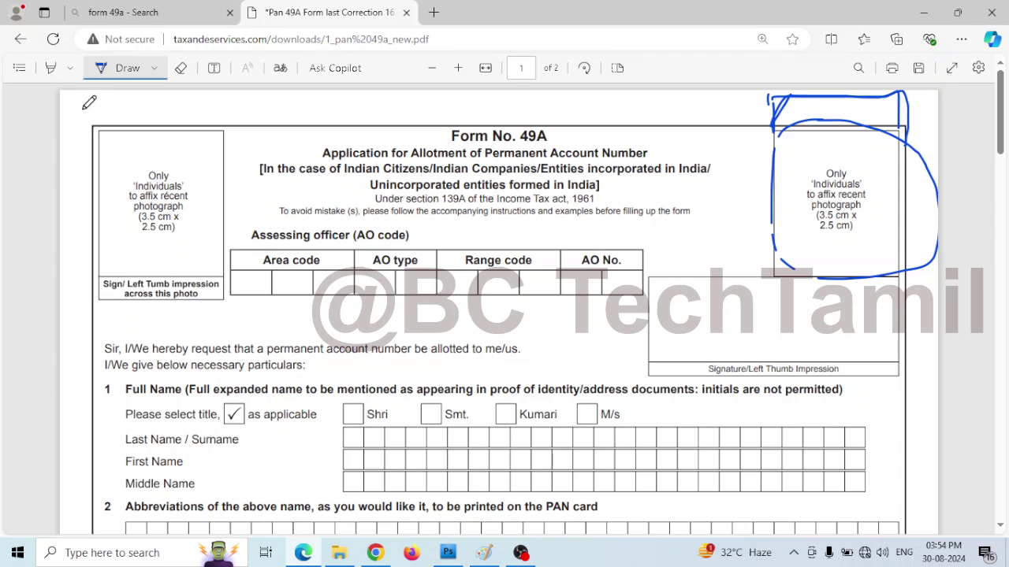
# Step: Outline the form's left-hand photograph box with the pen, from the page margin down to its signature strip
pyautogui.moveTo(85, 109); pyautogui.dragTo(93, 219)
pyautogui.moveTo(100, 209); pyautogui.dragTo(105, 91)
pyautogui.moveTo(113, 86)
pyautogui.mouseDown()
pyautogui.moveTo(234, 99)
pyautogui.moveTo(227, 298)
pyautogui.moveTo(104, 290)
pyautogui.mouseUp()
pyautogui.moveTo(105, 184); pyautogui.dragTo(102, 152)
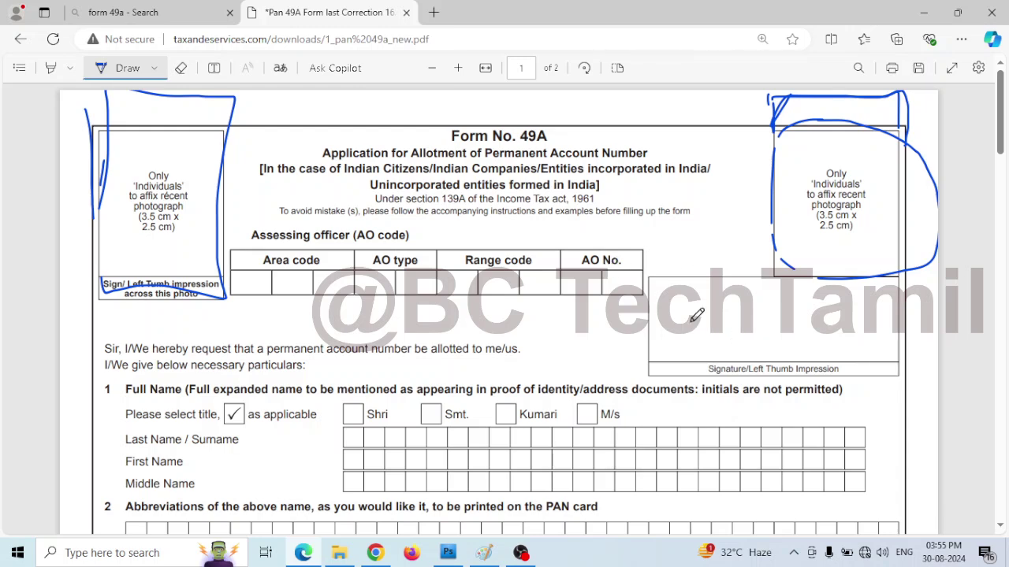
# Step: Draw a sample signature in the Signature/Left Thumb Impression box and another across the edge of the left-hand photograph box
pyautogui.moveTo(680, 321); pyautogui.dragTo(835, 319)
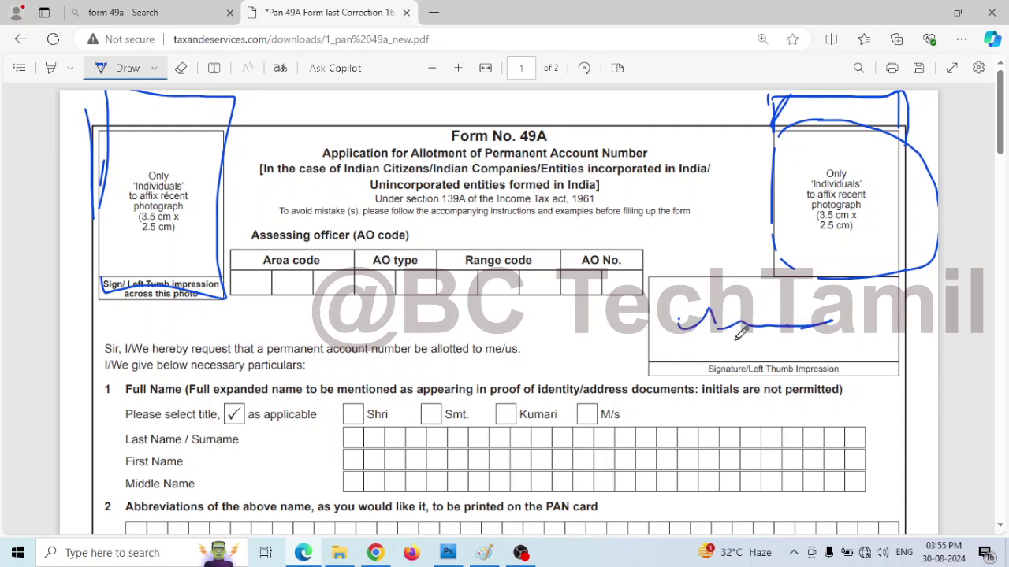
pyautogui.moveTo(196, 194)
pyautogui.mouseDown()
pyautogui.moveTo(260, 202)
pyautogui.moveTo(287, 193)
pyautogui.mouseUp()
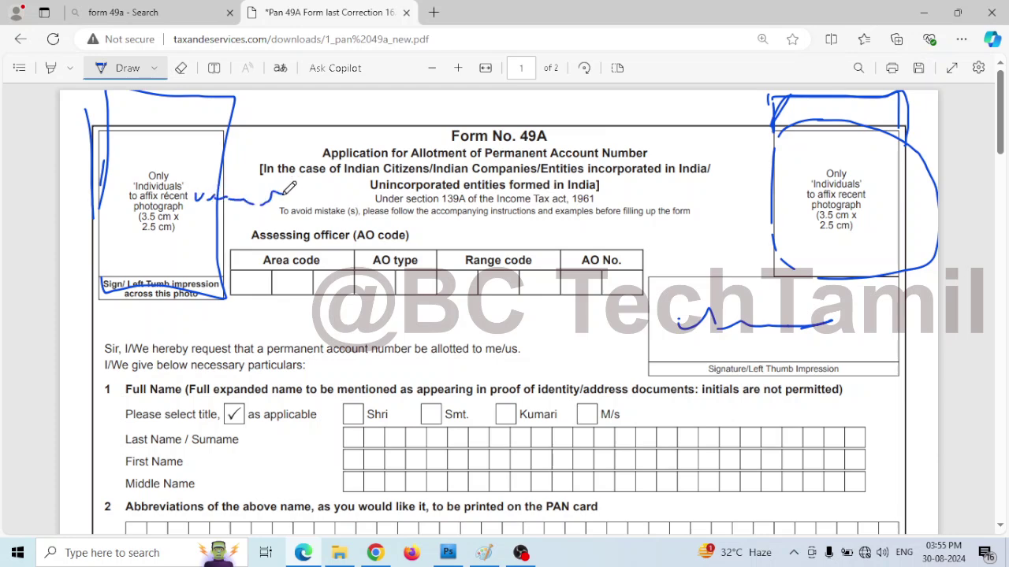
pyautogui.moveTo(188, 190); pyautogui.dragTo(191, 211)
pyautogui.moveTo(202, 170)
pyautogui.mouseDown()
pyautogui.moveTo(214, 197)
pyautogui.moveTo(290, 194)
pyautogui.mouseUp()
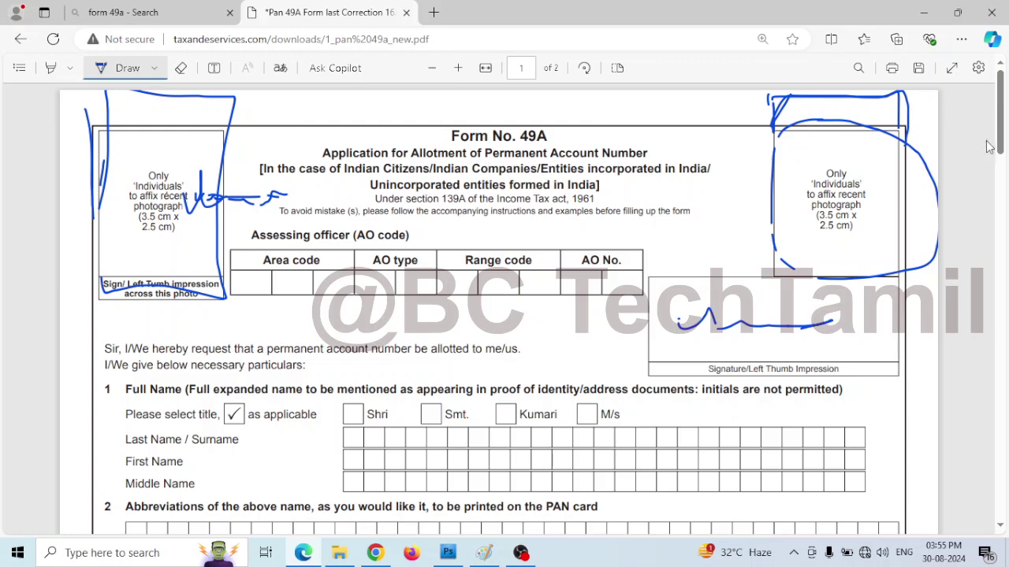
# Step: Draw a sample signature in the applicant's signature box at the end of page 2
pyautogui.scroll(-5, 1001, 280)
pyautogui.moveTo(999, 274)
pyautogui.mouseDown()
pyautogui.moveTo(986, 480)
pyautogui.moveTo(995, 447)
pyautogui.moveTo(1000, 500)
pyautogui.mouseUp()
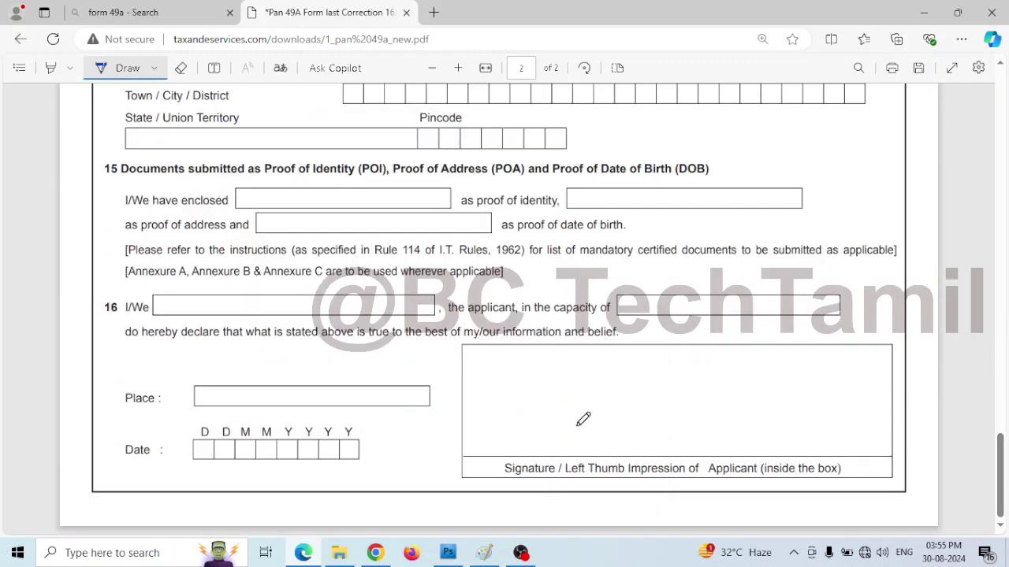
pyautogui.moveTo(603, 370)
pyautogui.mouseDown()
pyautogui.moveTo(575, 421)
pyautogui.moveTo(699, 398)
pyautogui.mouseUp()
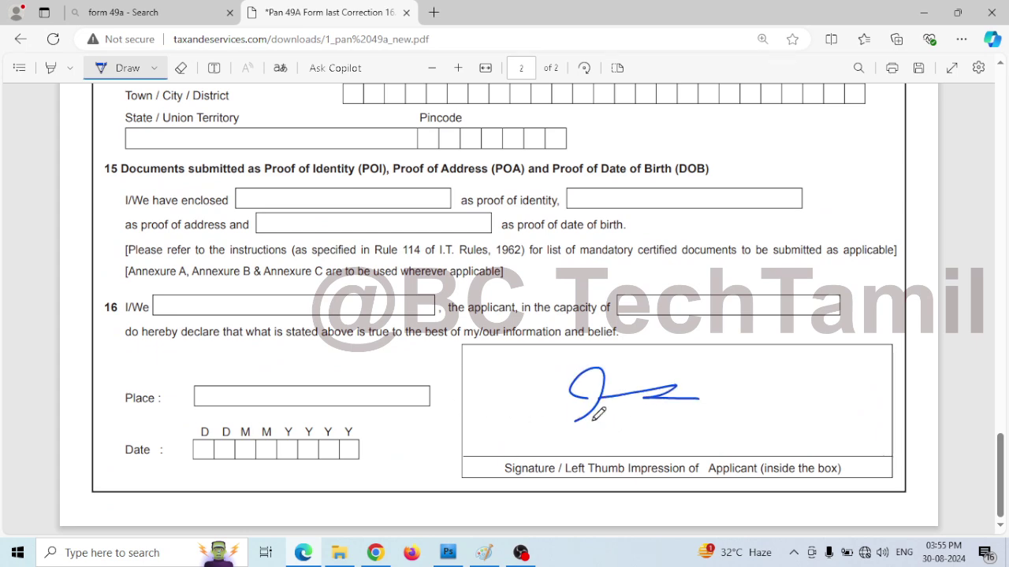
# Step: Review the marked photograph and signature areas on page 1 and the name, gender, birth date and address sections
pyautogui.scroll(2, 733, 438)
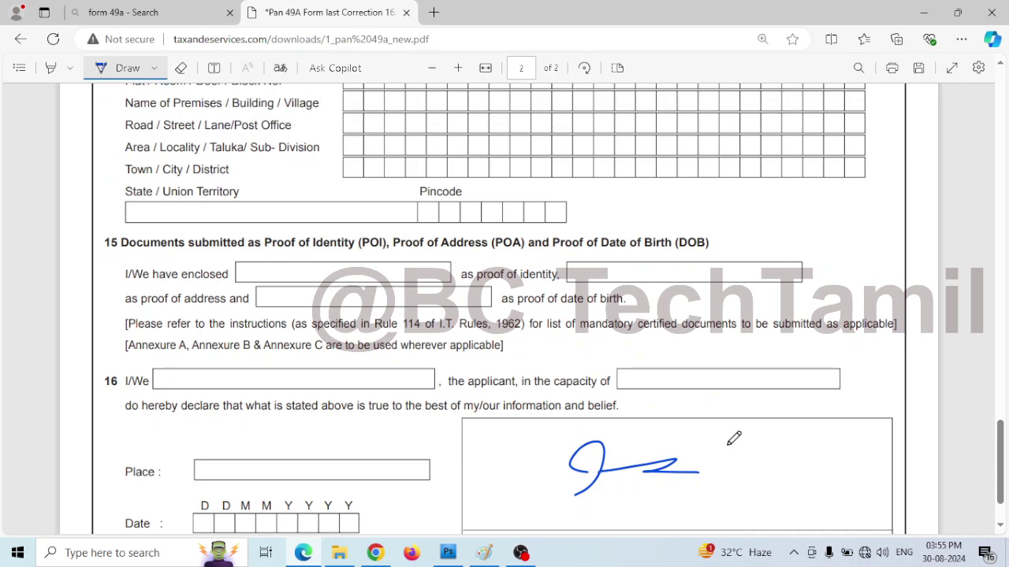
pyautogui.scroll(-1, 732, 434)
pyautogui.scroll(15, 732, 444)
pyautogui.scroll(20, 730, 454)
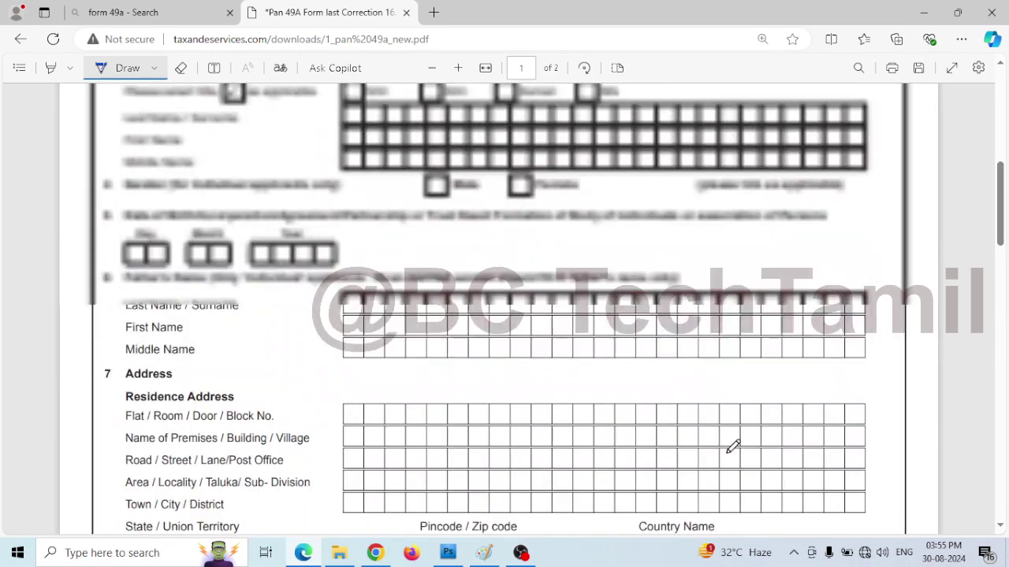
pyautogui.scroll(-4, 733, 447)
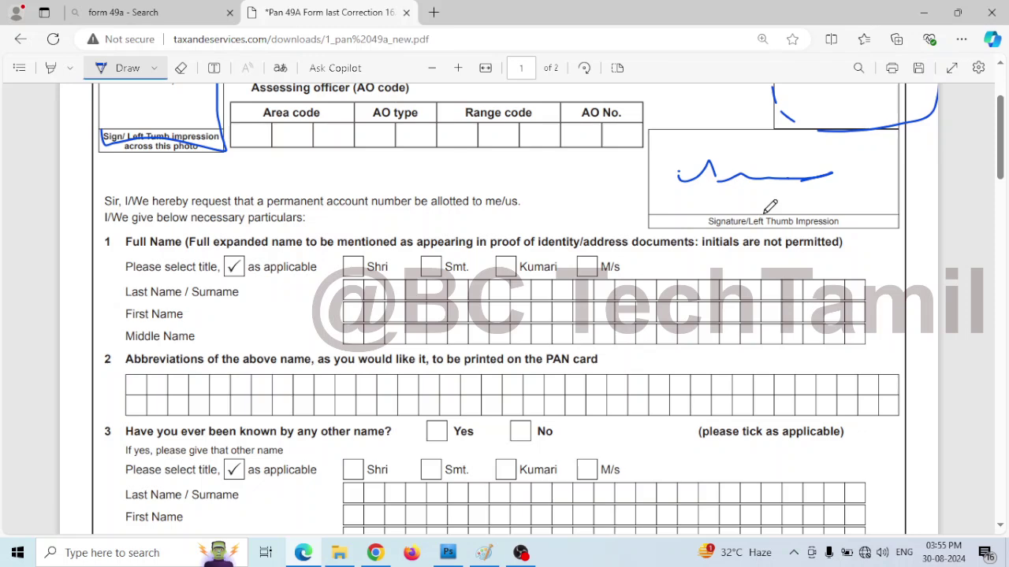
pyautogui.scroll(4, 759, 248)
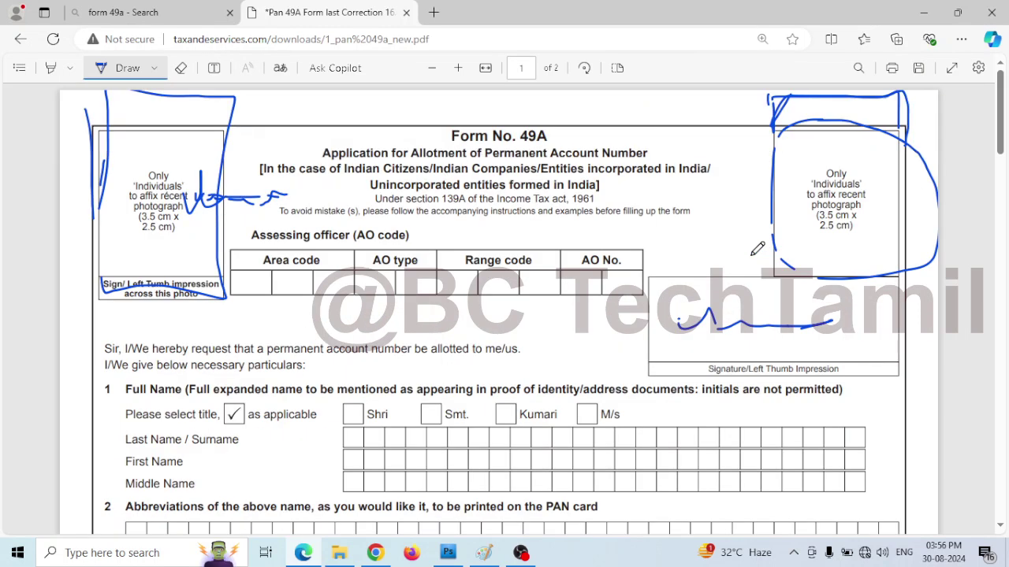
pyautogui.scroll(-2, 756, 249)
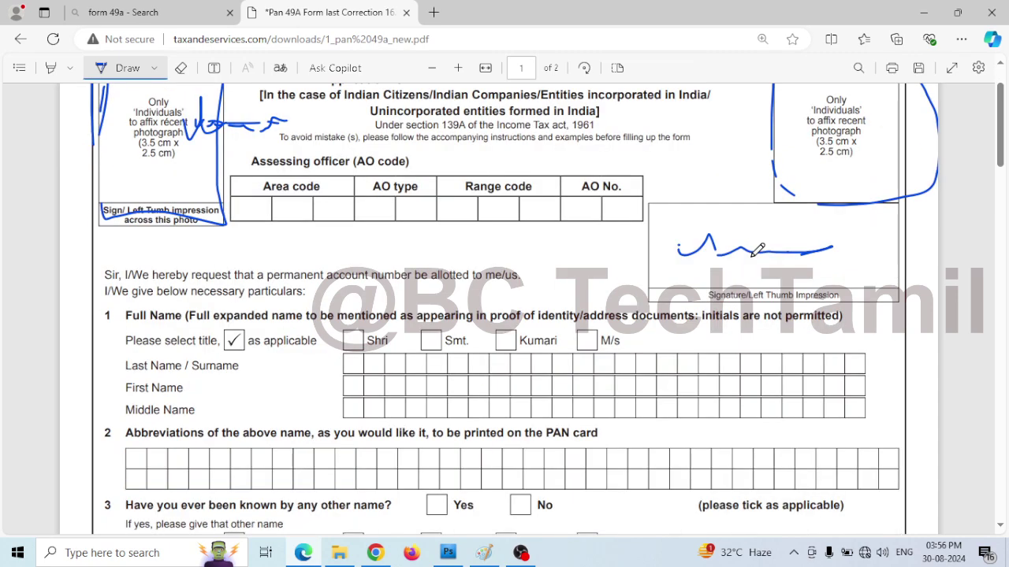
pyautogui.scroll(-6, 759, 249)
pyautogui.scroll(-4, 750, 310)
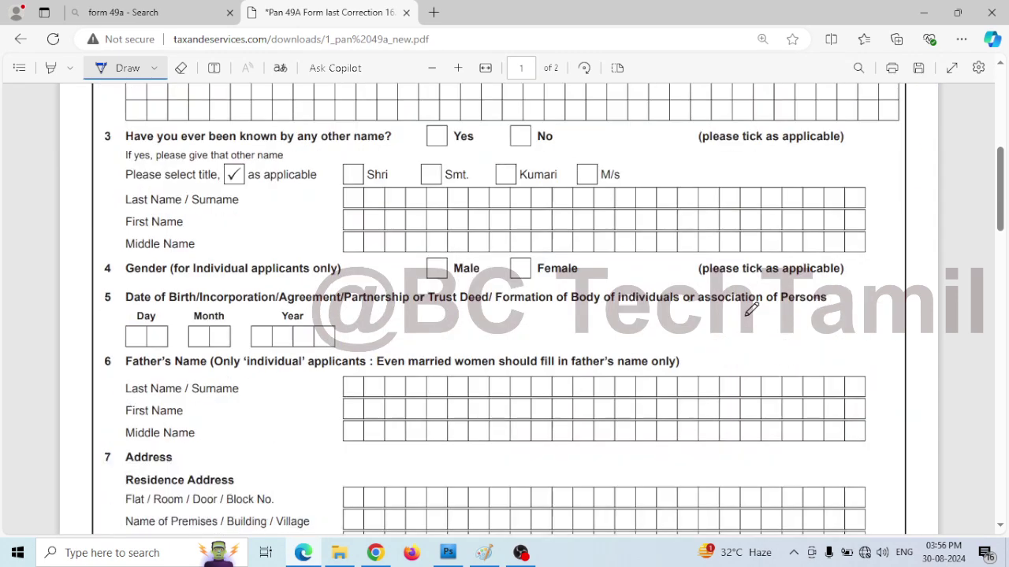
pyautogui.scroll(4, 750, 310)
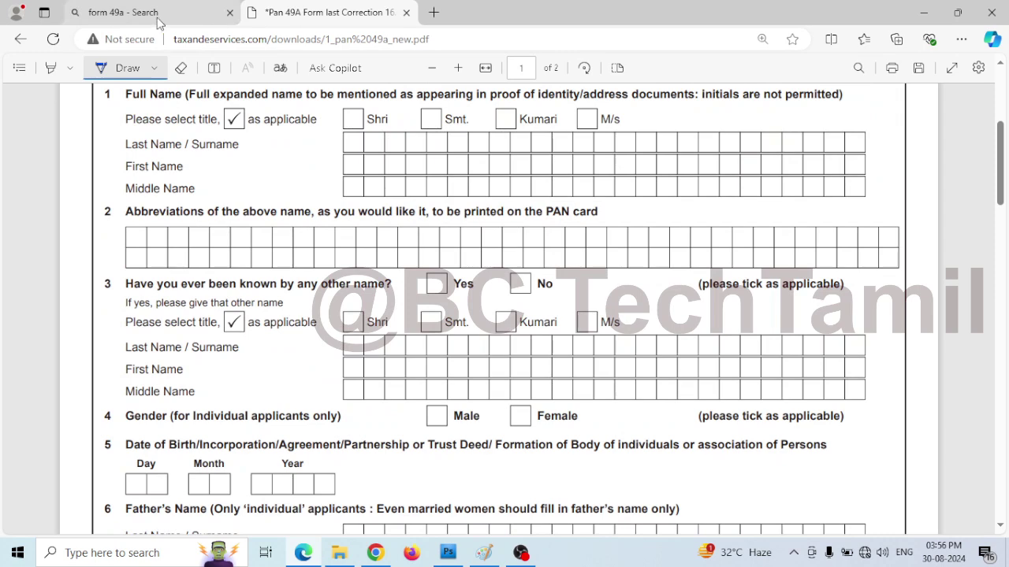
pyautogui.scroll(8, 329, 106)
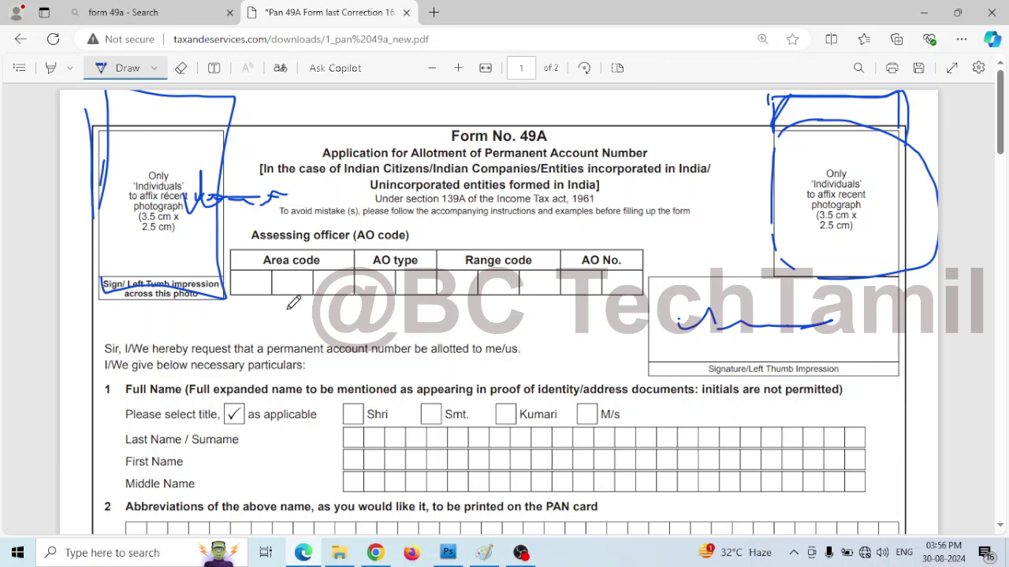
# Step: Add a tick beside the Assessing officer (AO code) heading and draw a line through the AO code entry boxes
pyautogui.scroll(-2, 299, 304)
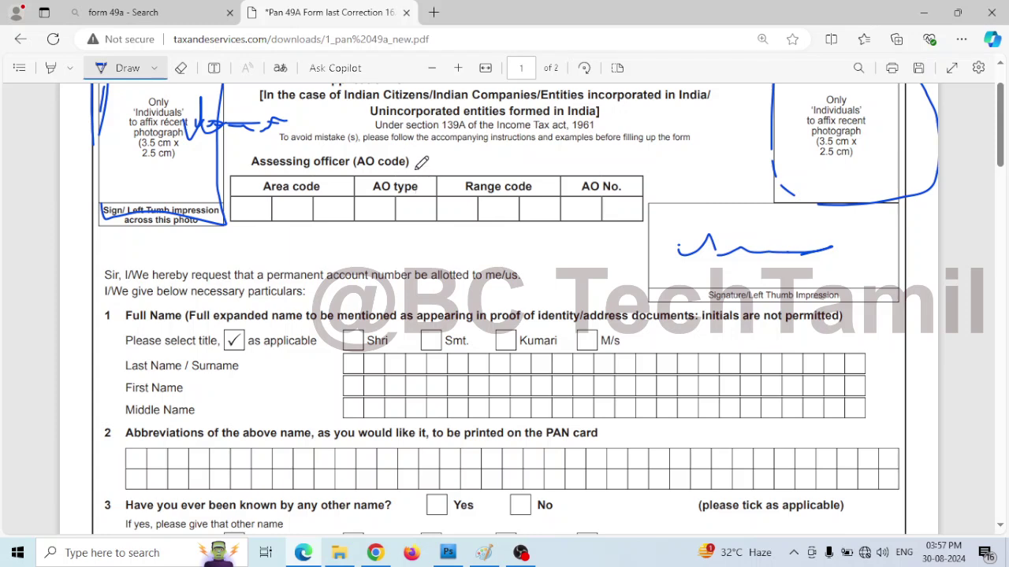
pyautogui.moveTo(416, 166); pyautogui.dragTo(424, 163)
pyautogui.scroll(2, 371, 224)
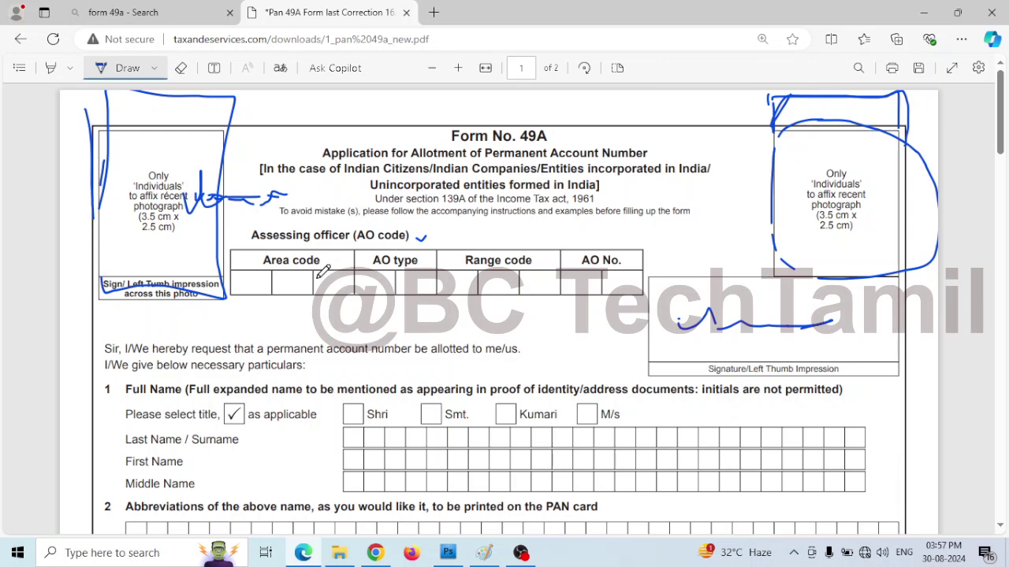
pyautogui.scroll(-1, 323, 271)
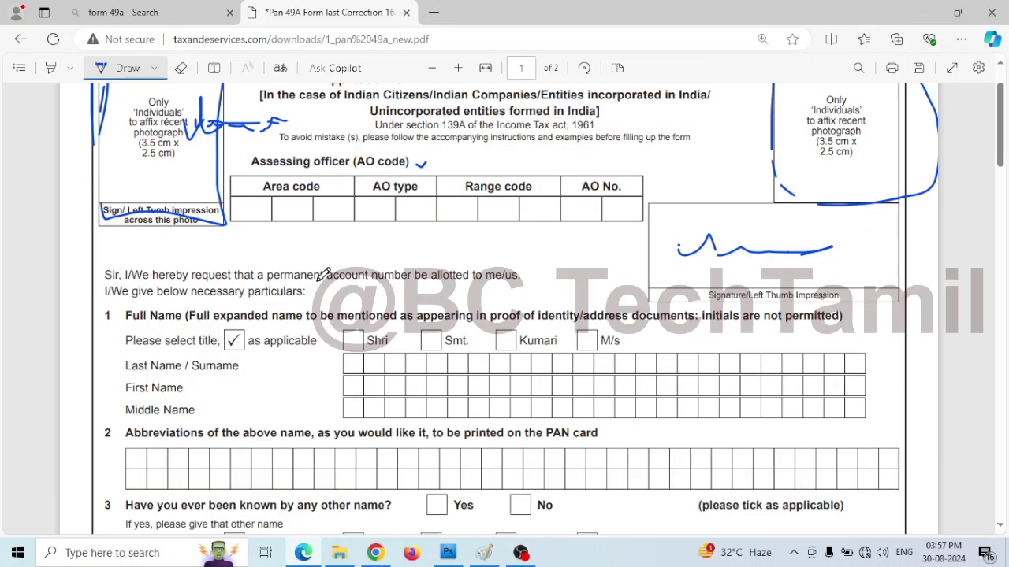
pyautogui.scroll(1, 323, 271)
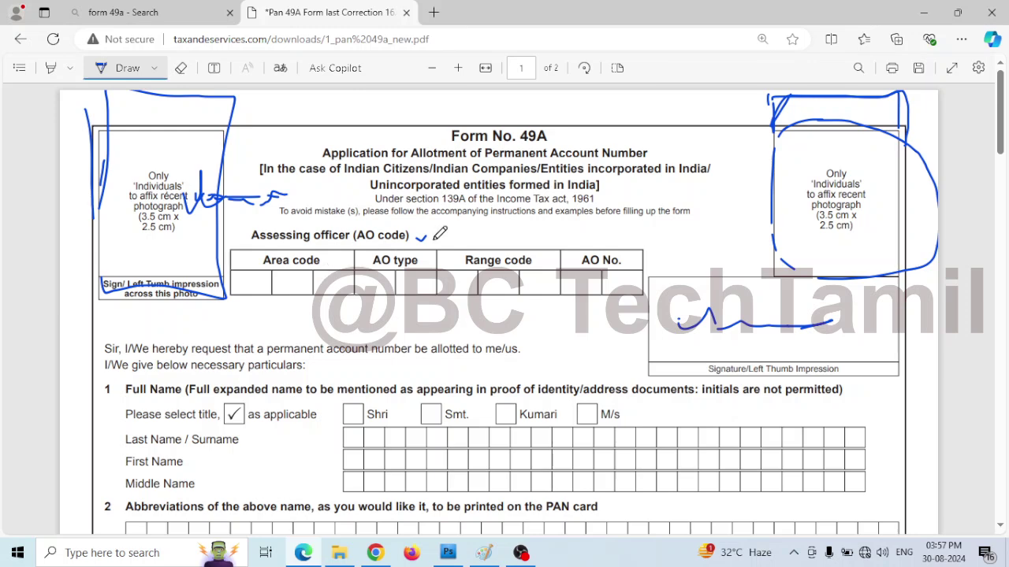
pyautogui.moveTo(423, 239); pyautogui.dragTo(438, 227)
pyautogui.moveTo(250, 283); pyautogui.dragTo(606, 284)
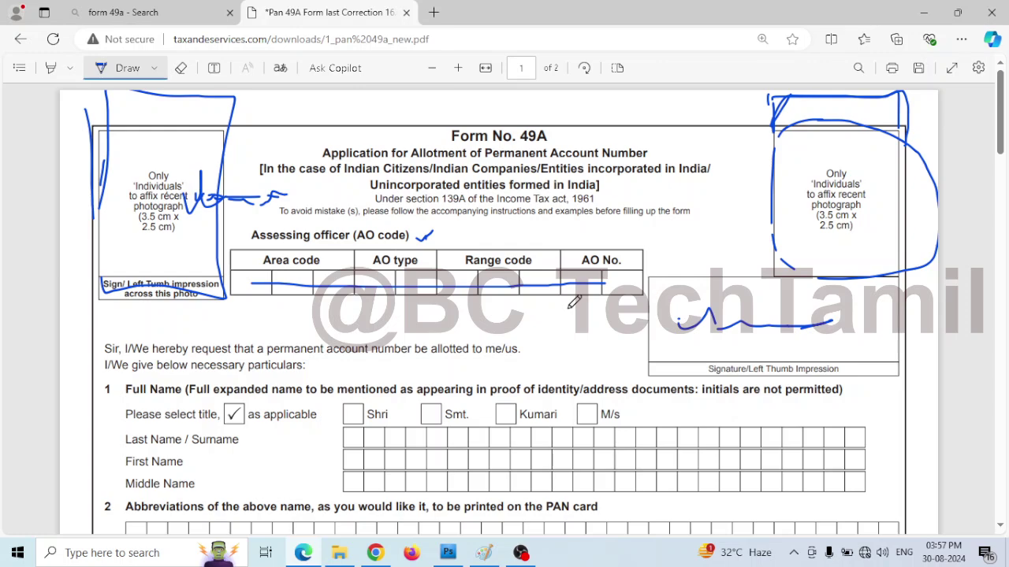
# Step: Draw a long rectangle above the Form No. 49A title and a vertical double-headed arrow to its right
pyautogui.scroll(-3, 574, 303)
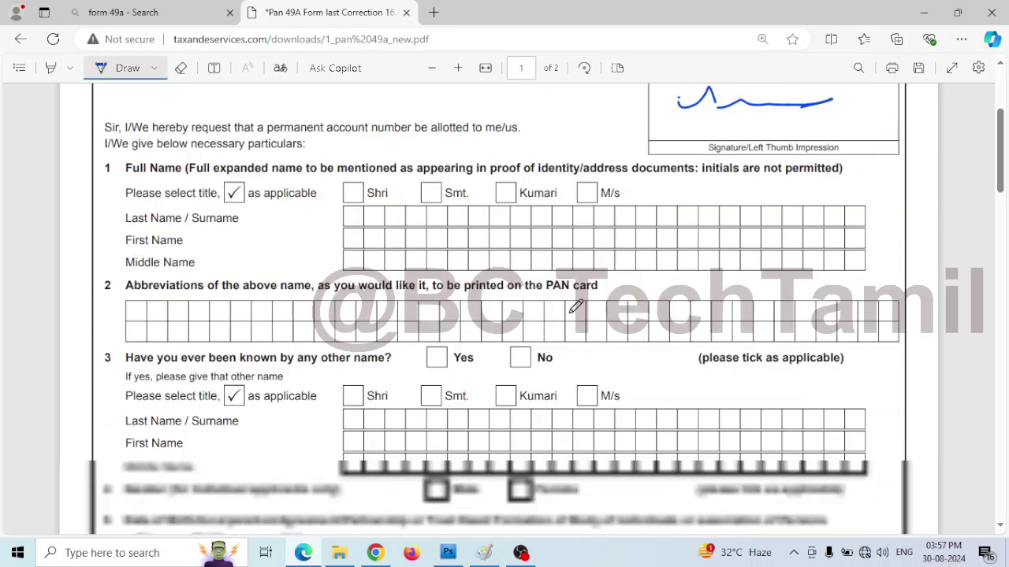
pyautogui.scroll(3, 574, 304)
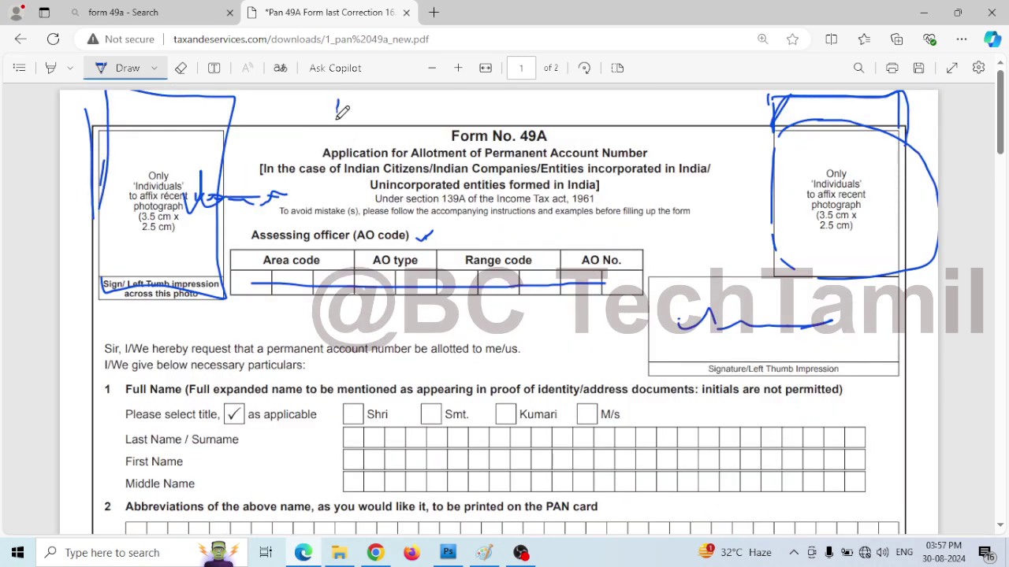
pyautogui.moveTo(337, 122)
pyautogui.mouseDown()
pyautogui.moveTo(337, 103)
pyautogui.moveTo(563, 100)
pyautogui.moveTo(562, 124)
pyautogui.moveTo(336, 123)
pyautogui.mouseUp()
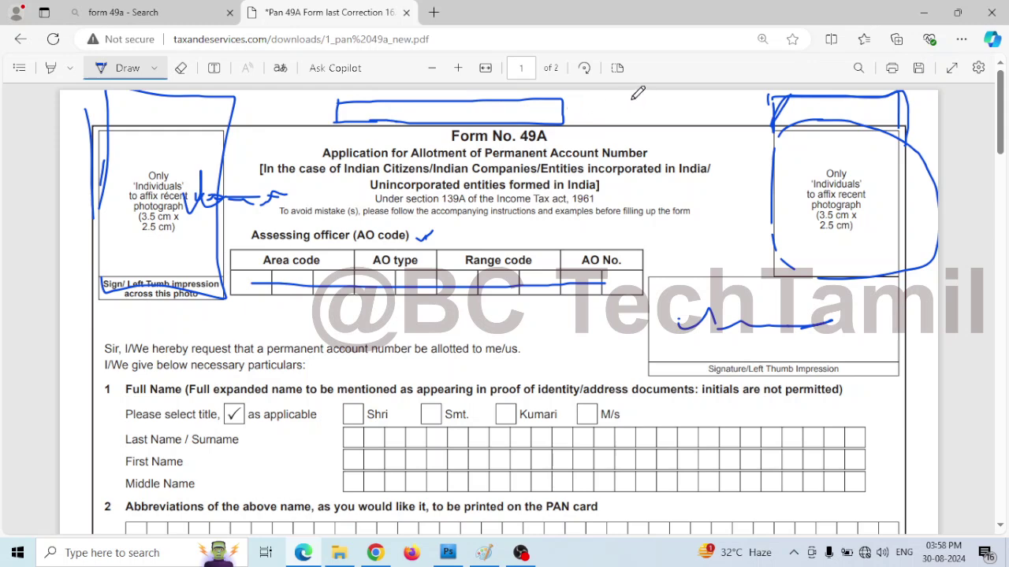
pyautogui.moveTo(631, 98)
pyautogui.mouseDown()
pyautogui.moveTo(630, 124)
pyautogui.moveTo(636, 96)
pyautogui.moveTo(641, 104)
pyautogui.moveTo(634, 128)
pyautogui.moveTo(638, 120)
pyautogui.mouseUp()
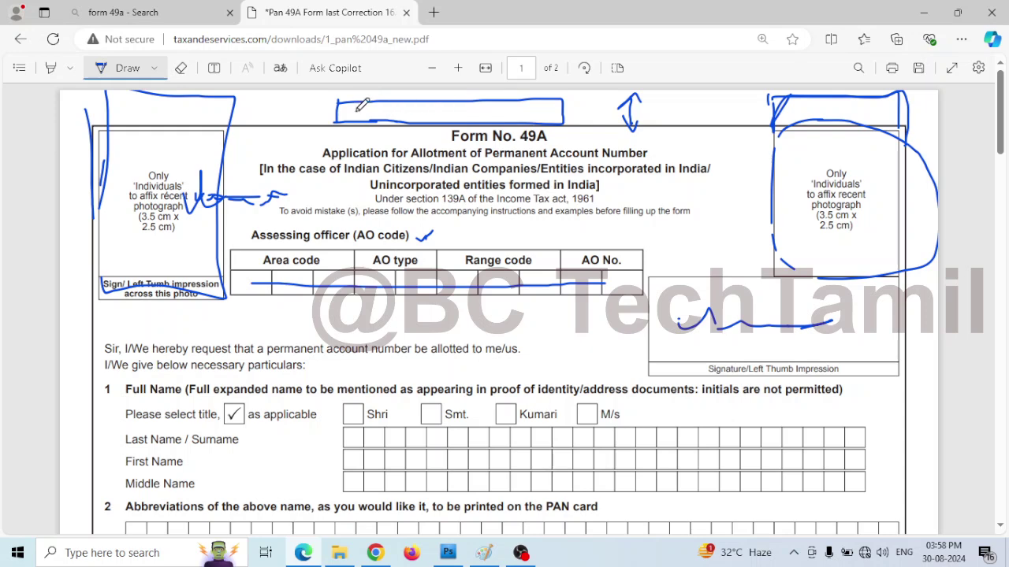
# Step: Handwrite a short sample heading inside the rectangle above the form title and add a stroke to its left
pyautogui.moveTo(352, 114); pyautogui.dragTo(380, 110)
pyautogui.moveTo(386, 109)
pyautogui.mouseDown()
pyautogui.moveTo(387, 117)
pyautogui.moveTo(539, 110)
pyautogui.moveTo(527, 115)
pyautogui.mouseUp()
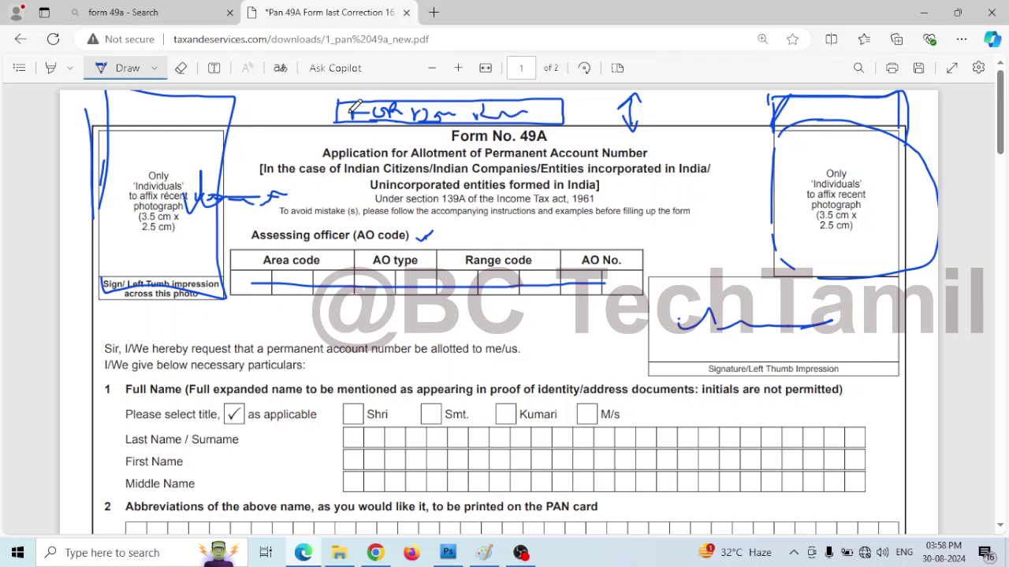
pyautogui.moveTo(283, 96)
pyautogui.mouseDown()
pyautogui.moveTo(282, 120)
pyautogui.moveTo(293, 100)
pyautogui.moveTo(290, 115)
pyautogui.mouseUp()
# Step: Tick section 1, Full Name, and put pen marks in the Shri, Smt., Kumari and M/s title boxes
pyautogui.scroll(-2, 555, 264)
pyautogui.scroll(-1, 551, 272)
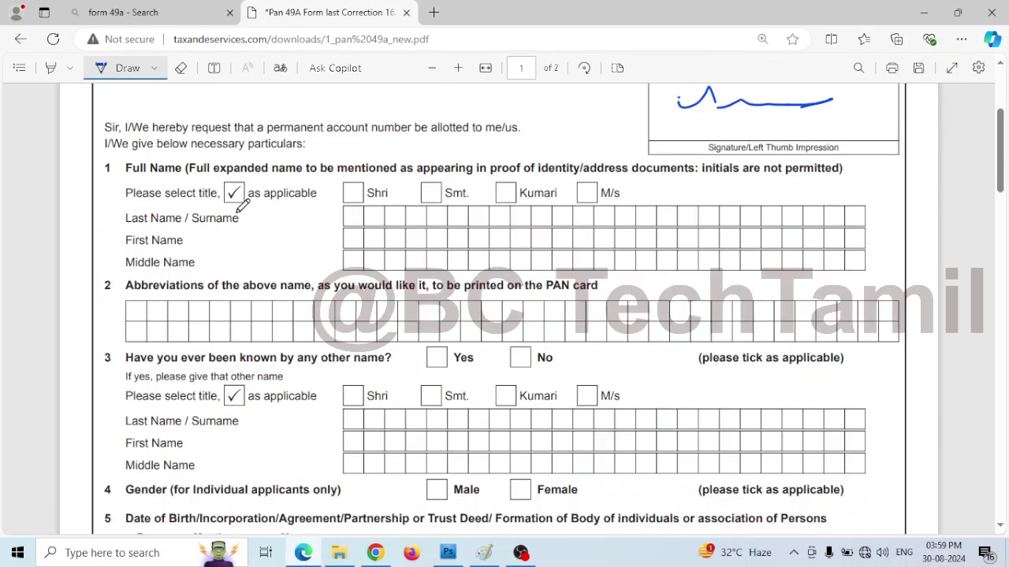
pyautogui.moveTo(107, 164); pyautogui.dragTo(122, 156)
pyautogui.moveTo(355, 192)
pyautogui.mouseDown()
pyautogui.moveTo(362, 201)
pyautogui.moveTo(382, 171)
pyautogui.mouseUp()
pyautogui.moveTo(433, 195); pyautogui.dragTo(446, 188)
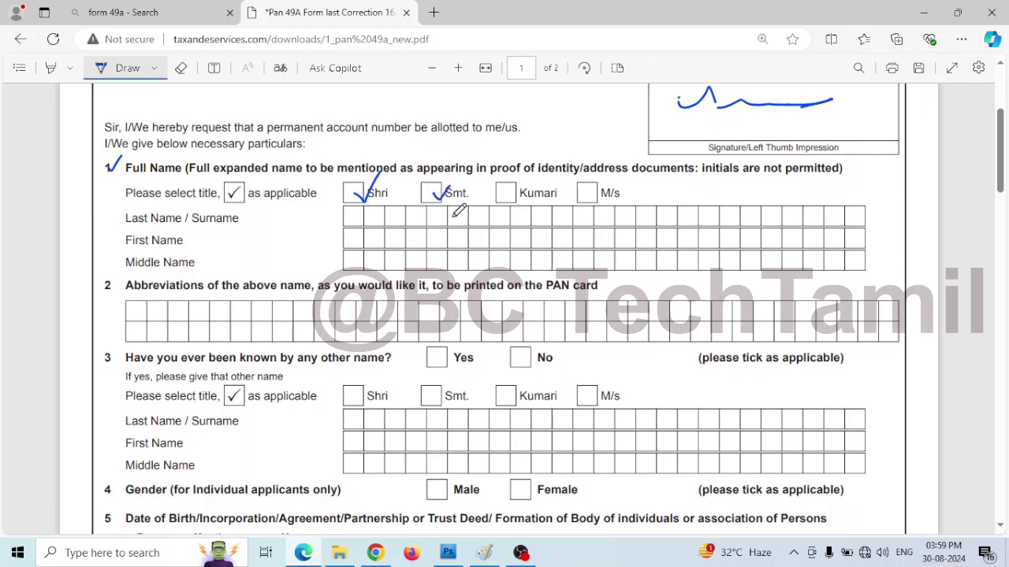
pyautogui.moveTo(509, 201); pyautogui.dragTo(524, 192)
pyautogui.click(587, 194)
pyautogui.moveTo(596, 196); pyautogui.dragTo(578, 196)
# Step: Circle the Last Name / Surname, First Name and Middle Name labels in section 1
pyautogui.click(245, 222)
pyautogui.moveTo(241, 211)
pyautogui.mouseDown()
pyautogui.moveTo(126, 212)
pyautogui.moveTo(130, 268)
pyautogui.moveTo(217, 264)
pyautogui.moveTo(247, 211)
pyautogui.mouseUp()
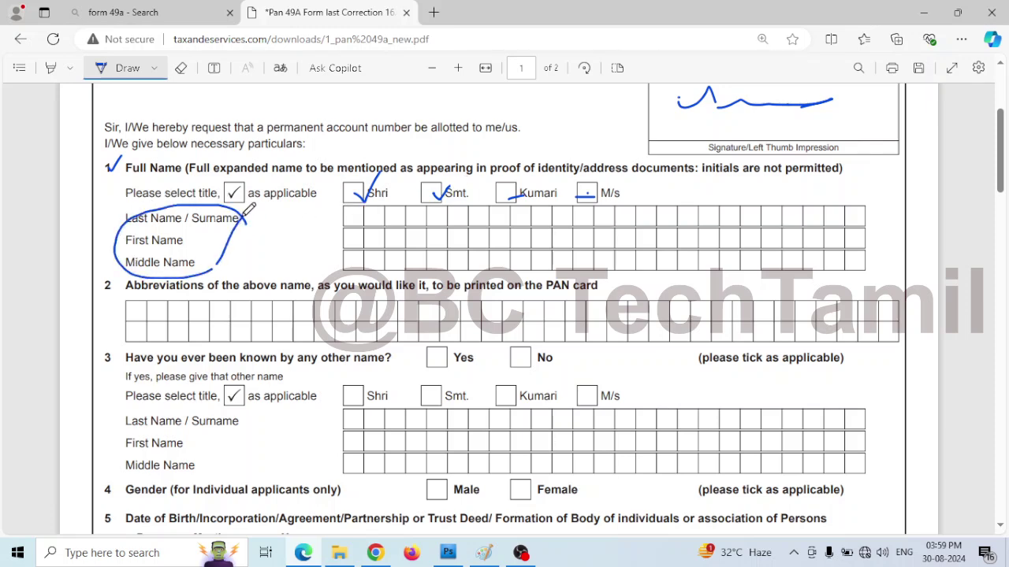
pyautogui.click(519, 555)
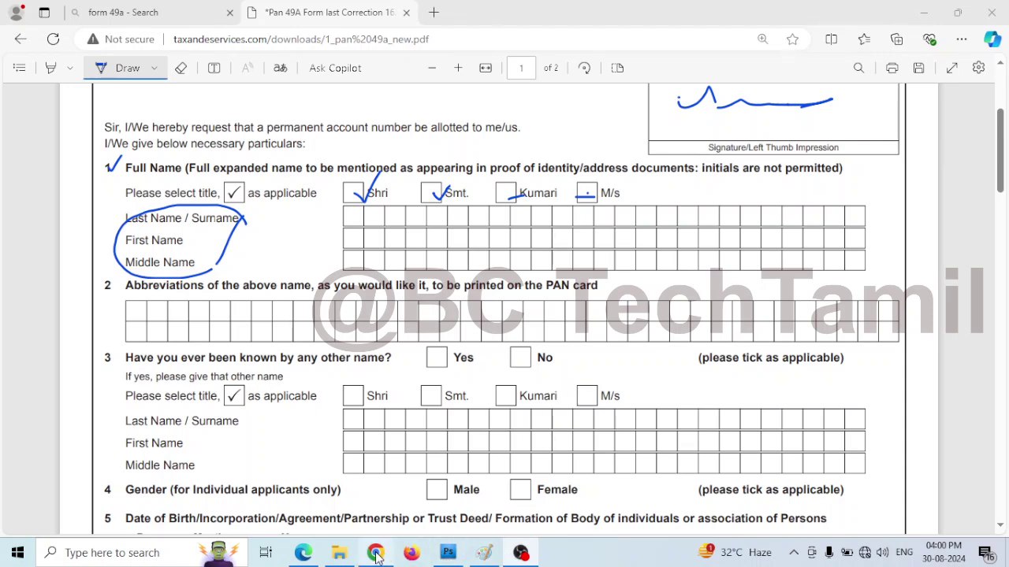
pyautogui.click(301, 554)
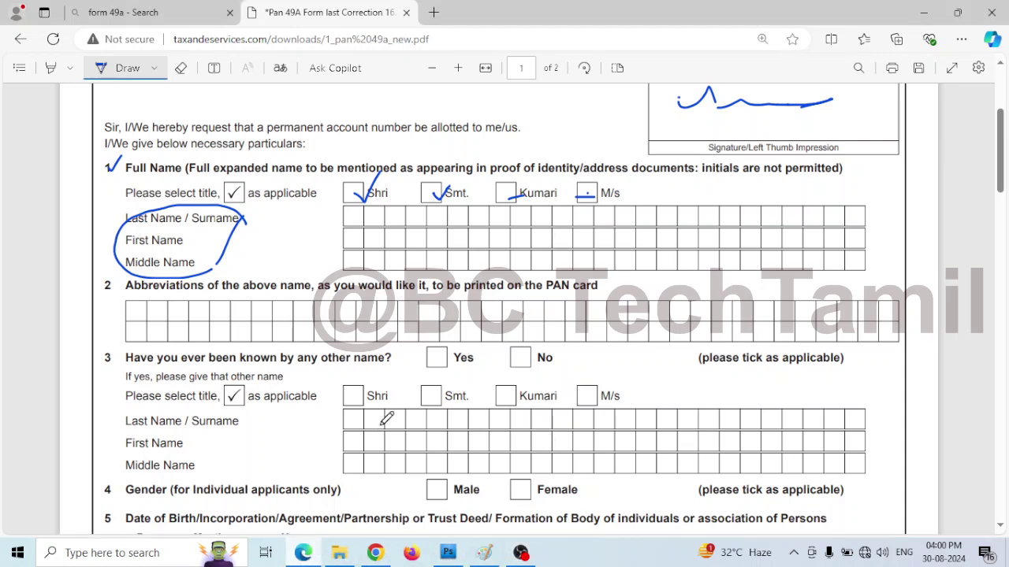
# Step: Draw a line along the first few boxes of the abbreviated name grid in section 2
pyautogui.scroll(-1, 386, 314)
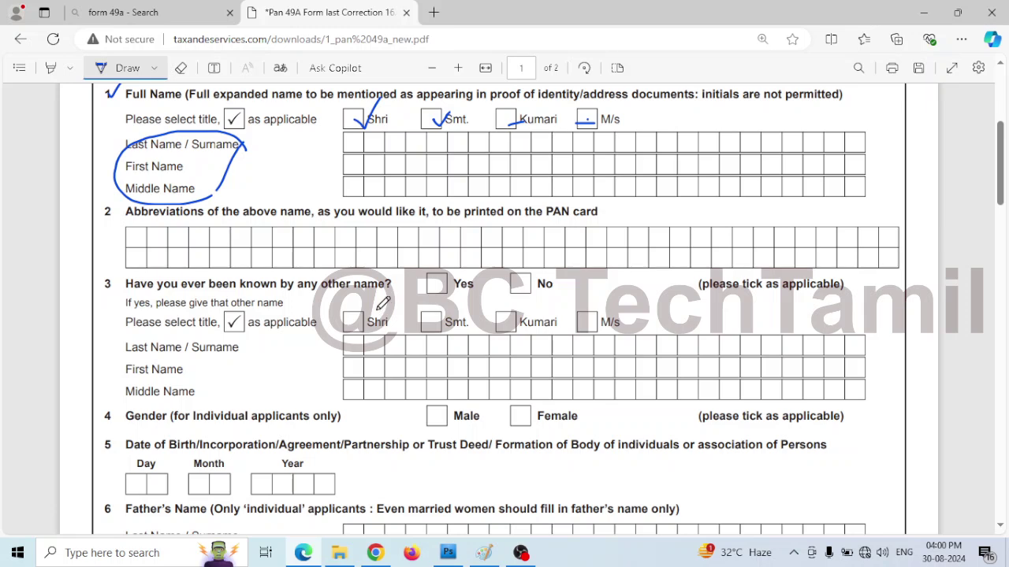
pyautogui.moveTo(134, 233); pyautogui.dragTo(245, 233)
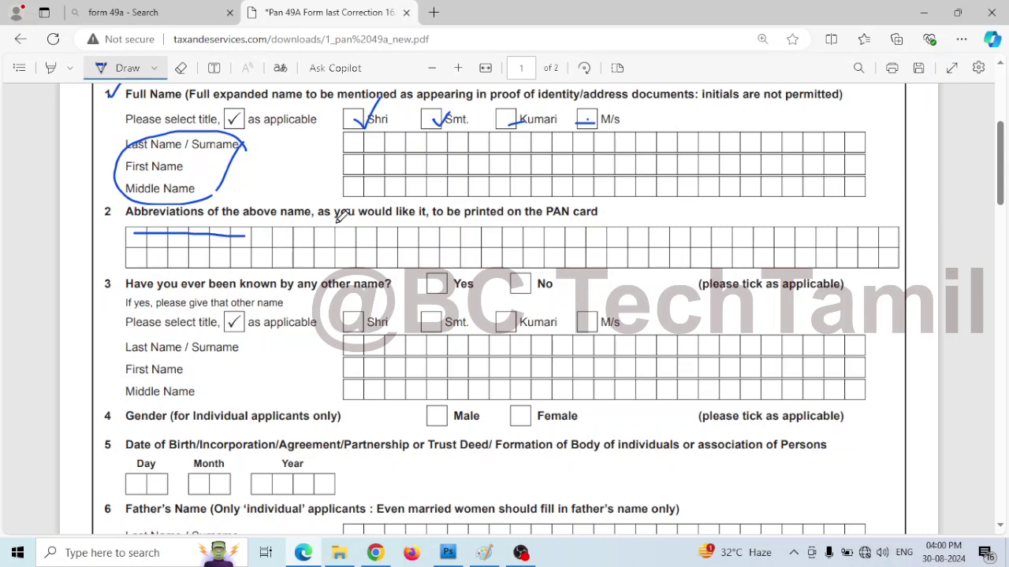
# Step: Tick the No box in section 3 and draw a large cross over the other-name title and name fields
pyautogui.click(177, 16)
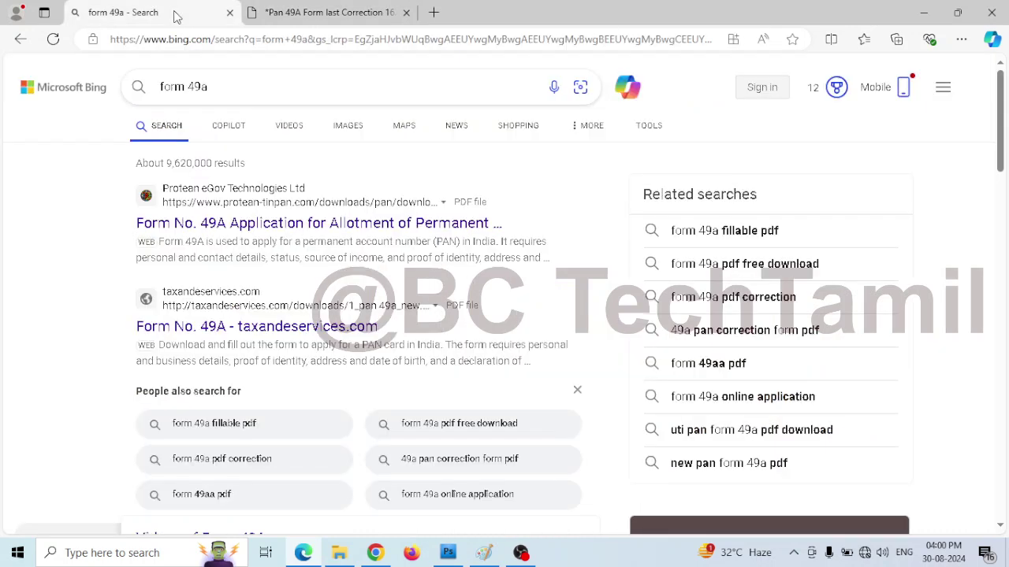
pyautogui.click(272, 18)
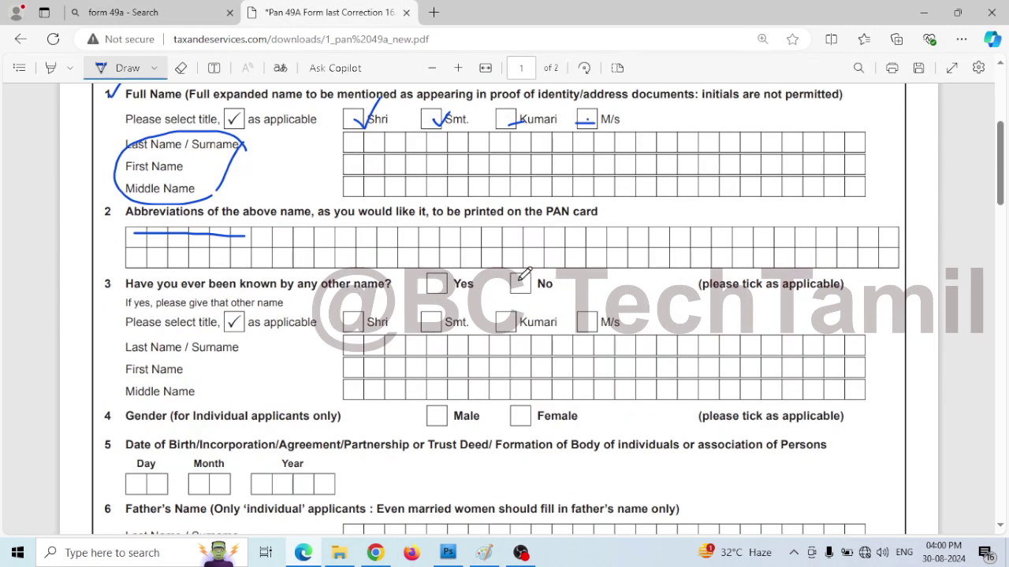
pyautogui.moveTo(518, 280)
pyautogui.mouseDown()
pyautogui.moveTo(527, 290)
pyautogui.moveTo(551, 268)
pyautogui.mouseUp()
pyautogui.moveTo(387, 298); pyautogui.dragTo(624, 367)
pyautogui.moveTo(392, 385)
pyautogui.mouseDown()
pyautogui.moveTo(536, 352)
pyautogui.moveTo(646, 307)
pyautogui.mouseUp()
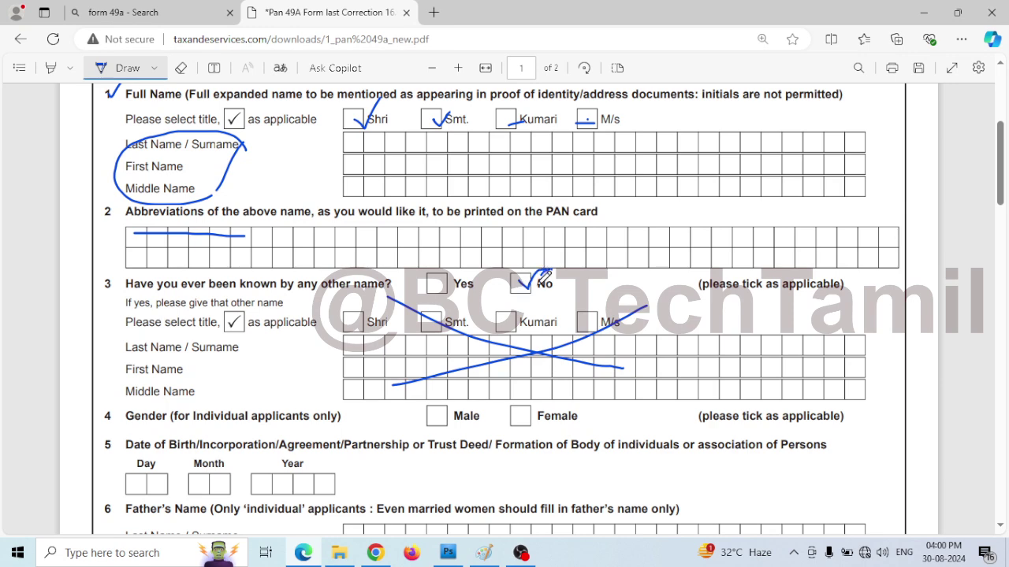
pyautogui.moveTo(521, 279); pyautogui.dragTo(551, 269)
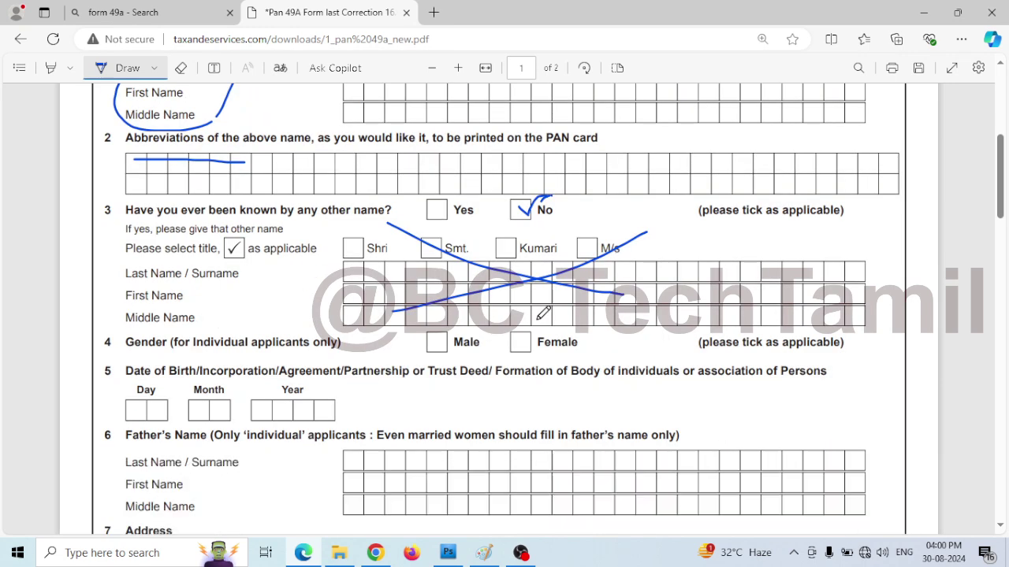
# Step: Put pen marks in the Male and Female boxes of section 4, Gender
pyautogui.scroll(-2, 541, 309)
pyautogui.scroll(-2, 392, 344)
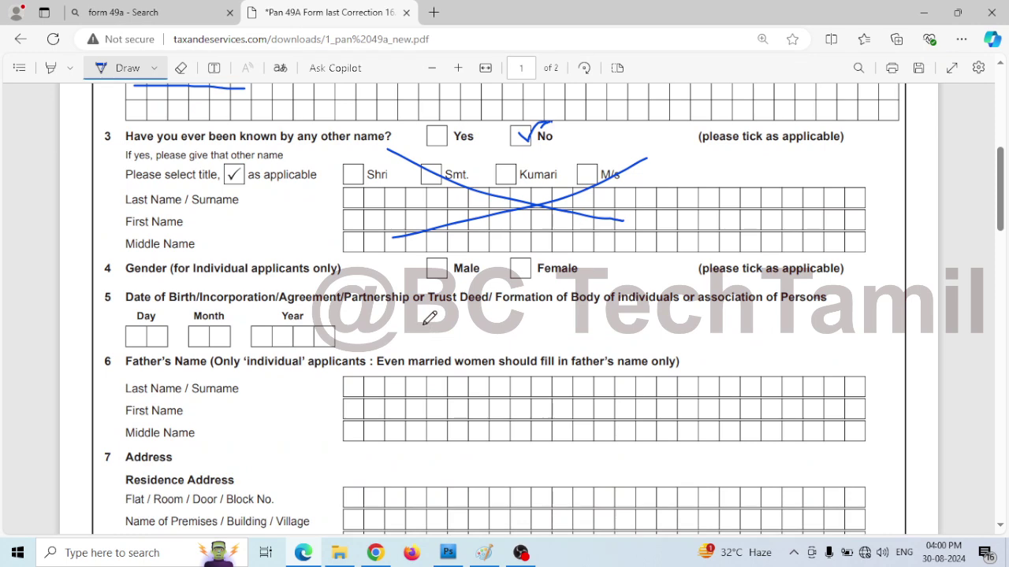
pyautogui.scroll(-2, 543, 291)
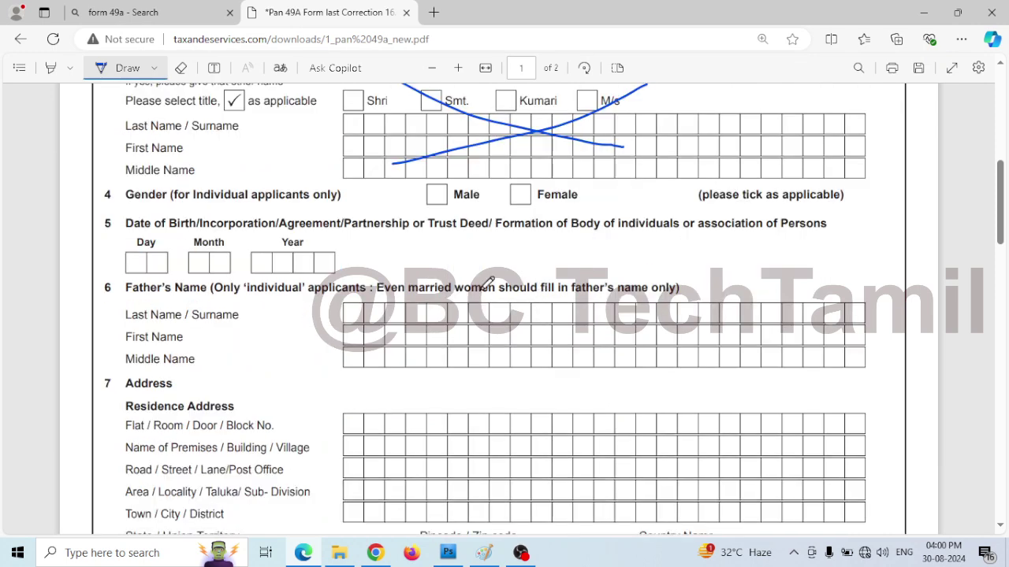
pyautogui.click(439, 194)
pyautogui.moveTo(528, 196); pyautogui.dragTo(554, 187)
pyautogui.click(521, 553)
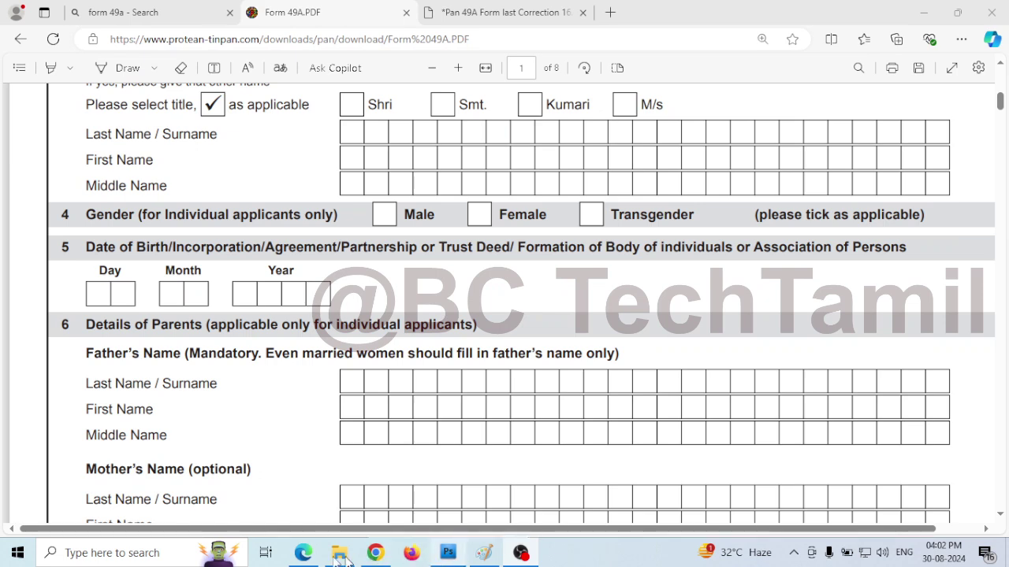
# Step: In the Form 49A.PDF document, circle the number of section 5, the date of birth section, with the pen
pyautogui.click(308, 554)
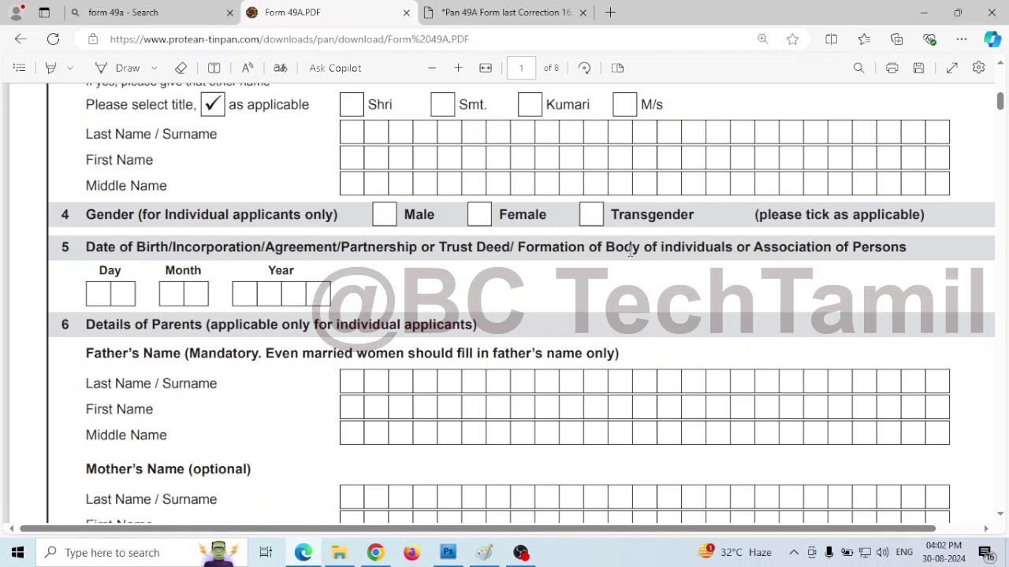
pyautogui.scroll(-2, 626, 266)
pyautogui.scroll(-2, 412, 260)
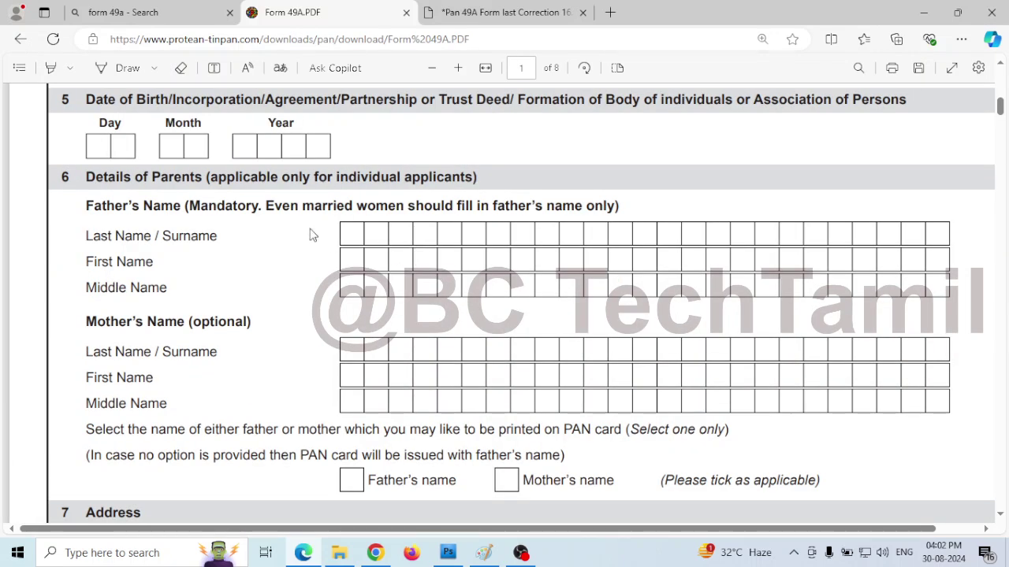
pyautogui.click(105, 70)
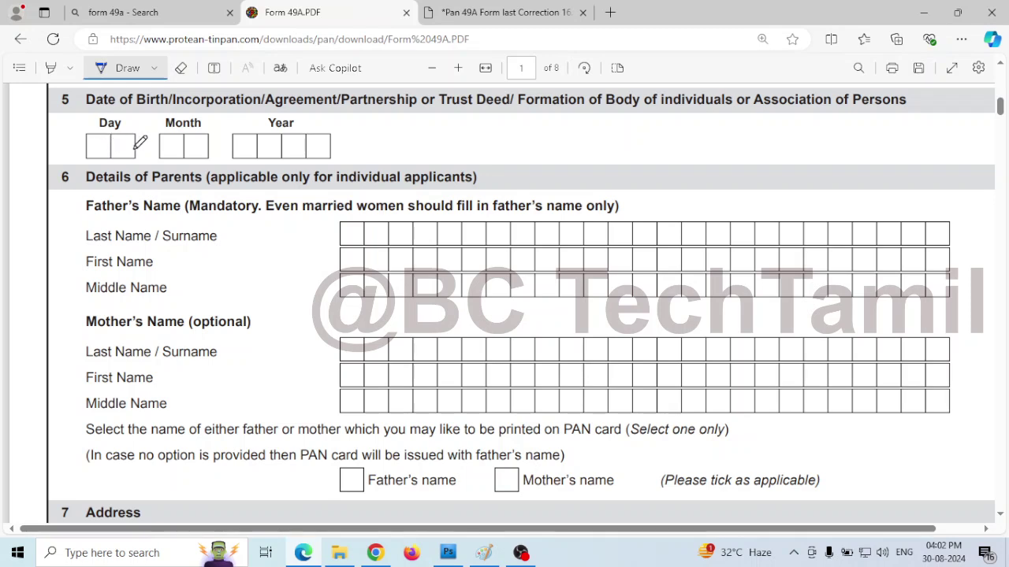
pyautogui.scroll(1, 115, 150)
pyautogui.moveTo(66, 160)
pyautogui.mouseDown()
pyautogui.moveTo(55, 185)
pyautogui.moveTo(85, 165)
pyautogui.mouseUp()
pyautogui.scroll(-1, 194, 206)
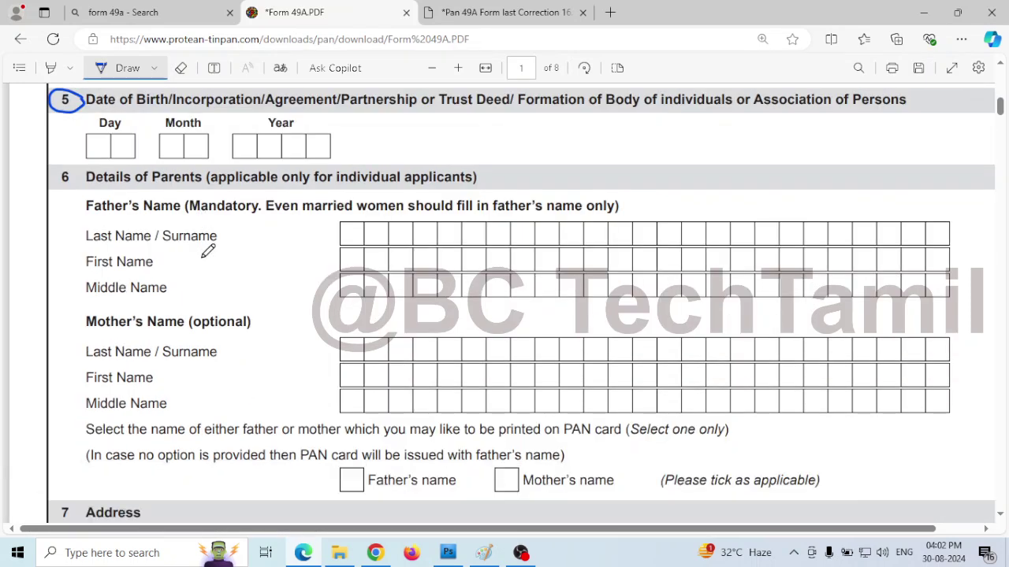
# Step: Draw a line along the father's Last Name / Surname boxes in section 6 and circle "(optional)" beside Mother's Name
pyautogui.scroll(-1, 210, 251)
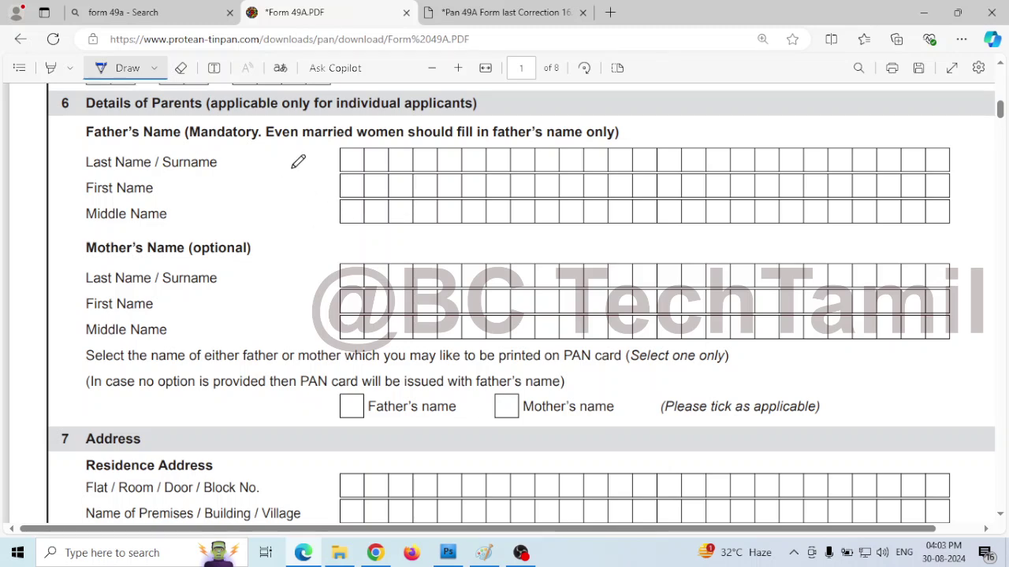
pyautogui.moveTo(349, 158); pyautogui.dragTo(587, 162)
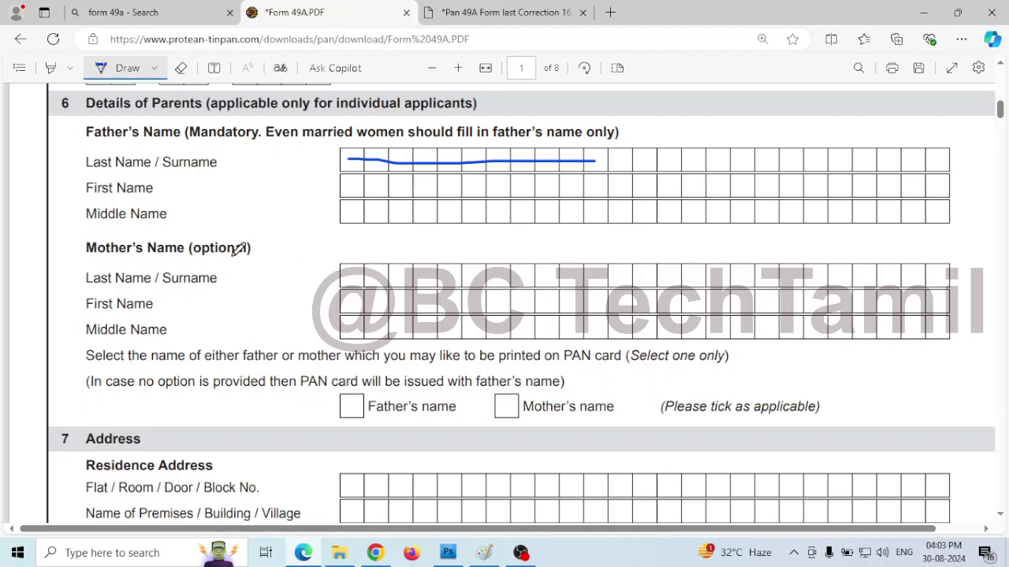
pyautogui.moveTo(234, 254)
pyautogui.mouseDown()
pyautogui.moveTo(265, 250)
pyautogui.moveTo(215, 227)
pyautogui.moveTo(189, 249)
pyautogui.moveTo(240, 265)
pyautogui.mouseUp()
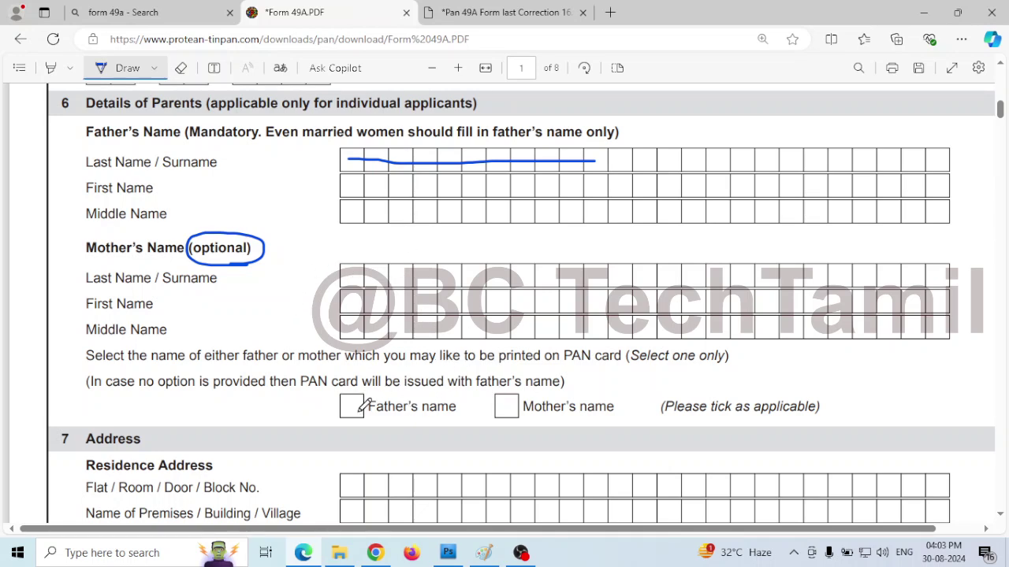
# Step: Circle and tick the Father's name and Mother's name options, and draw a line in the mother's Last Name / Surname row
pyautogui.moveTo(654, 394)
pyautogui.mouseDown()
pyautogui.moveTo(520, 382)
pyautogui.moveTo(348, 388)
pyautogui.moveTo(380, 423)
pyautogui.moveTo(611, 404)
pyautogui.moveTo(626, 394)
pyautogui.mouseUp()
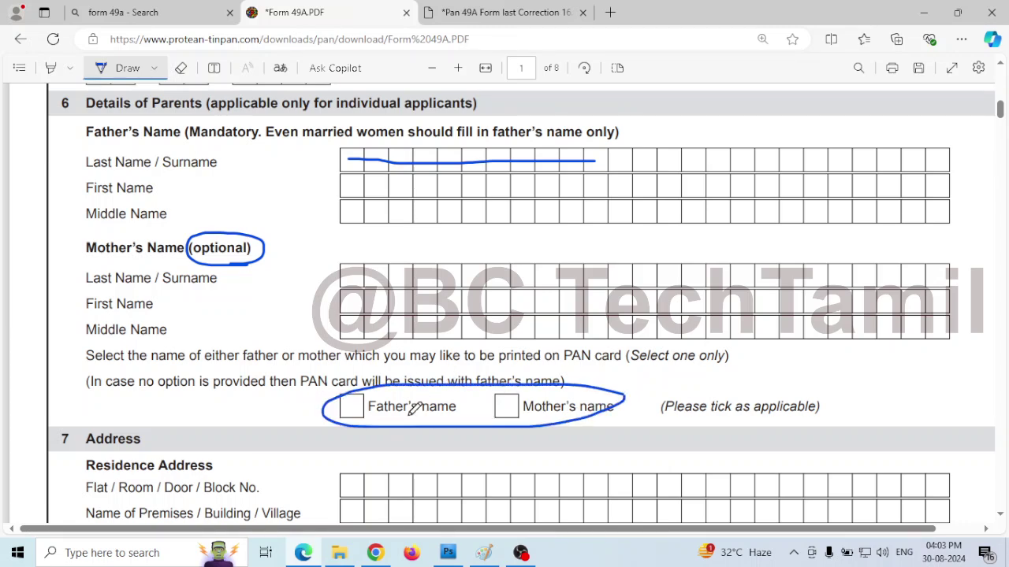
pyautogui.moveTo(348, 401)
pyautogui.mouseDown()
pyautogui.moveTo(356, 413)
pyautogui.moveTo(368, 391)
pyautogui.mouseUp()
pyautogui.moveTo(509, 402)
pyautogui.mouseDown()
pyautogui.moveTo(517, 413)
pyautogui.moveTo(538, 384)
pyautogui.mouseUp()
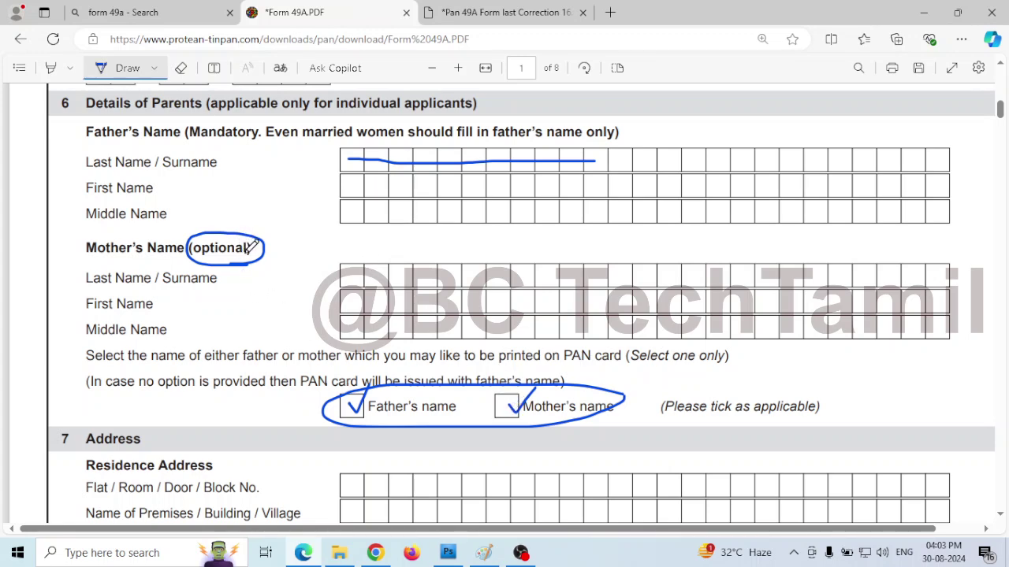
pyautogui.click(357, 275)
pyautogui.moveTo(356, 275); pyautogui.dragTo(526, 276)
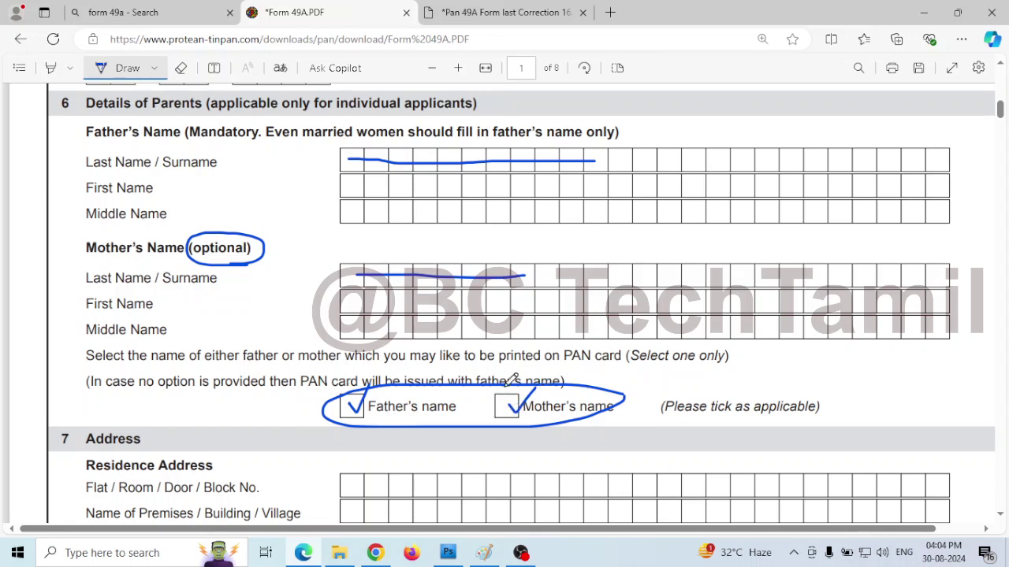
pyautogui.scroll(1, 473, 366)
pyautogui.scroll(-1, 361, 331)
pyautogui.scroll(1, 361, 331)
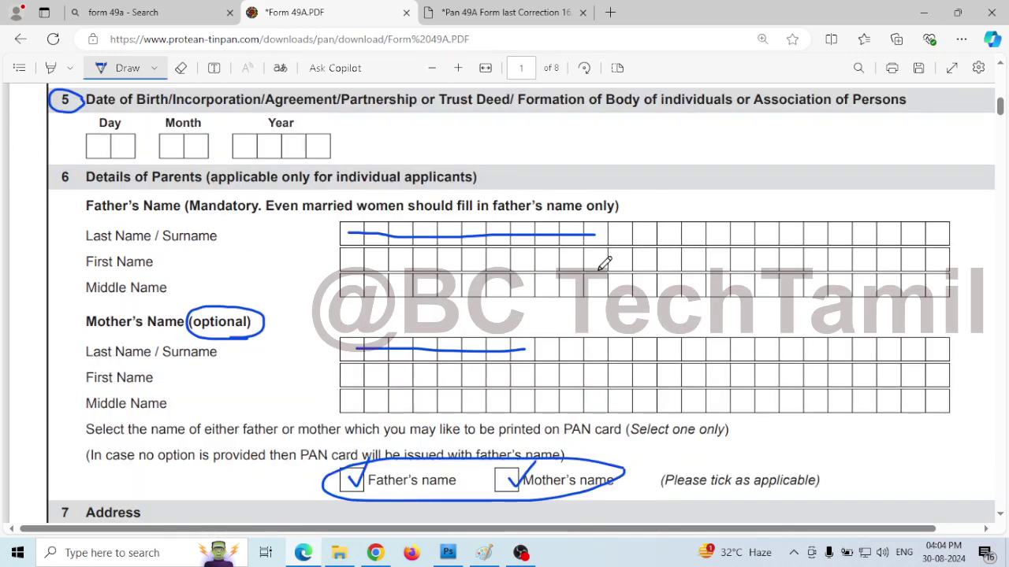
pyautogui.scroll(-1, 601, 266)
pyautogui.scroll(1, 600, 267)
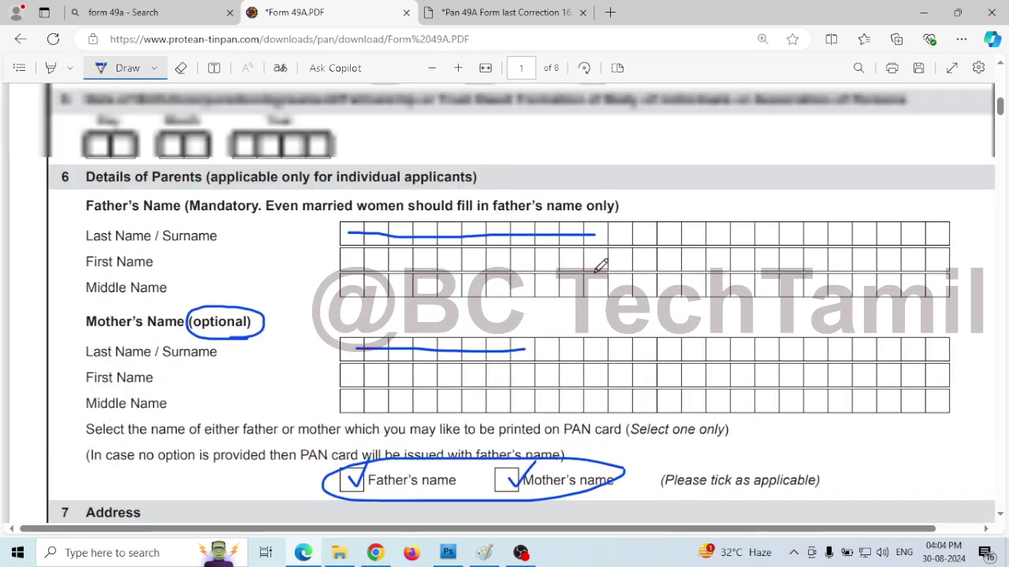
pyautogui.scroll(-1, 600, 267)
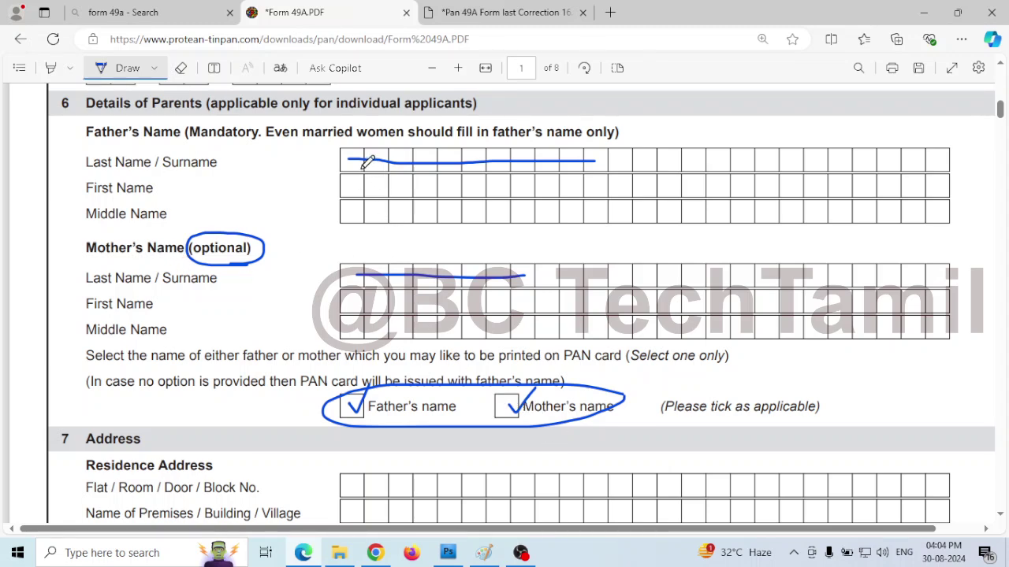
# Step: Erase the line in the father's surname row and the tick in the Father's name option box
pyautogui.click(181, 68)
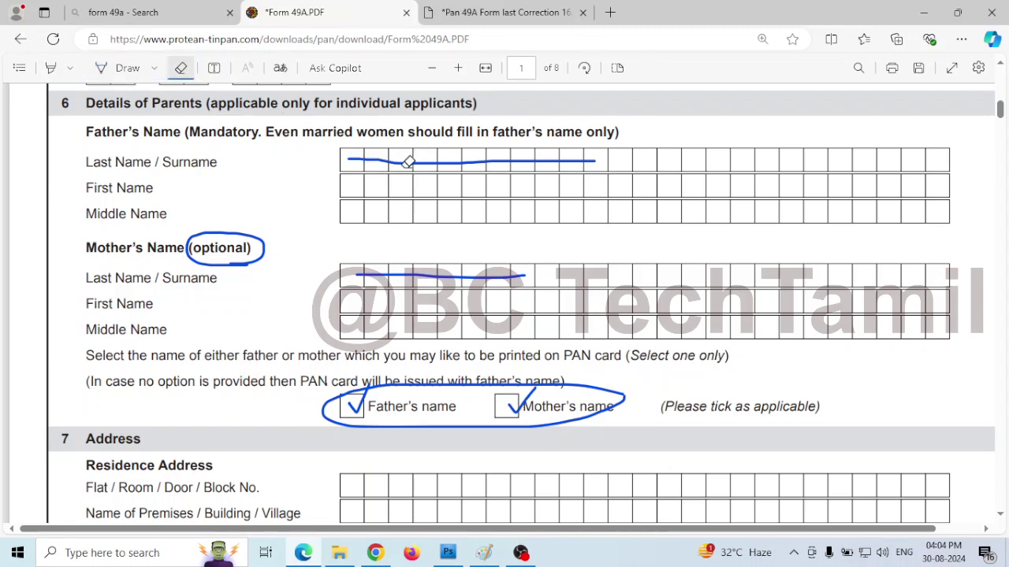
pyautogui.click(460, 158)
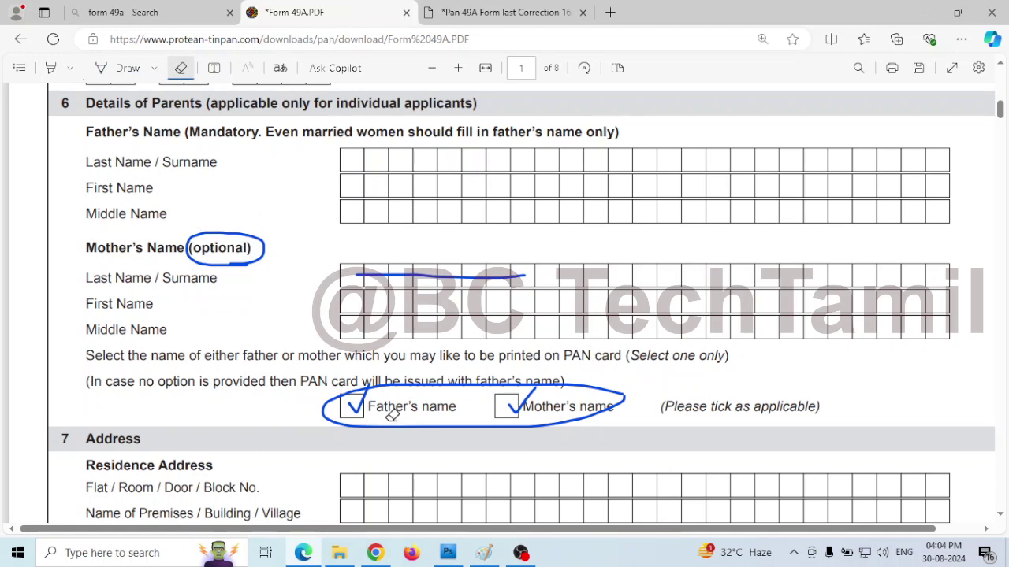
pyautogui.click(355, 402)
# Step: Circle the number of section 7, Address, with the pen
pyautogui.scroll(-4, 389, 274)
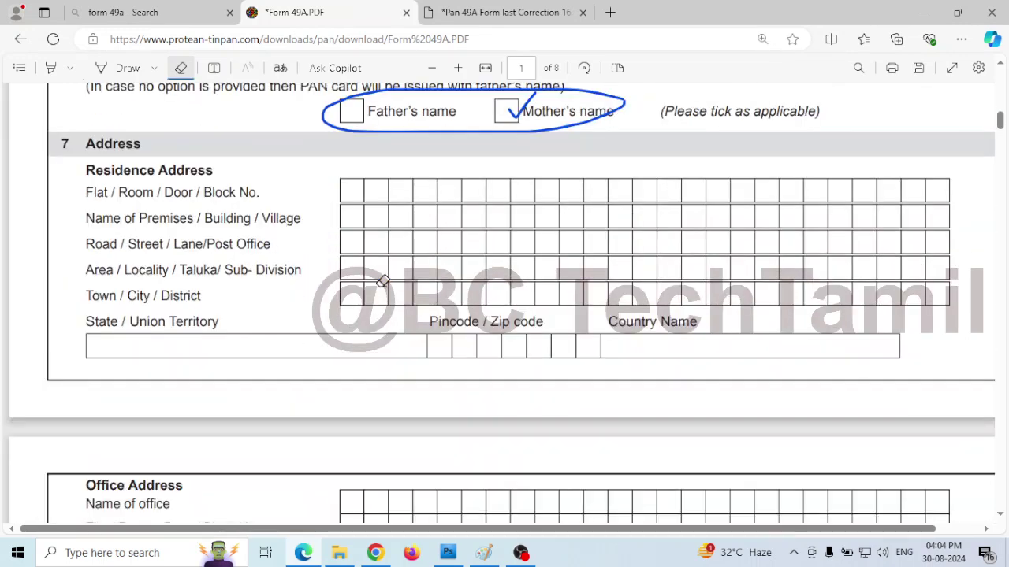
pyautogui.click(114, 71)
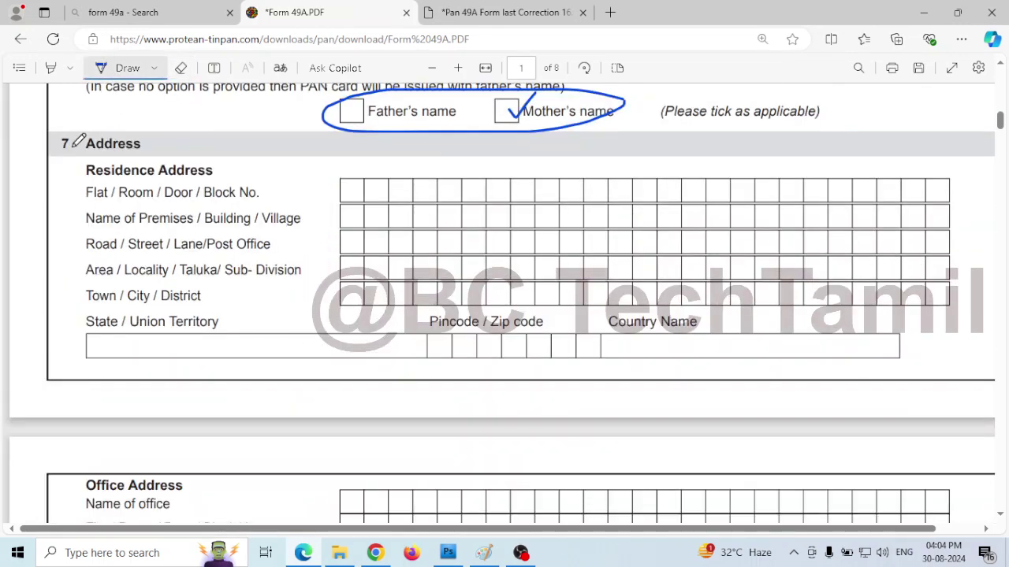
pyautogui.moveTo(72, 126)
pyautogui.mouseDown()
pyautogui.moveTo(68, 156)
pyautogui.moveTo(75, 134)
pyautogui.mouseUp()
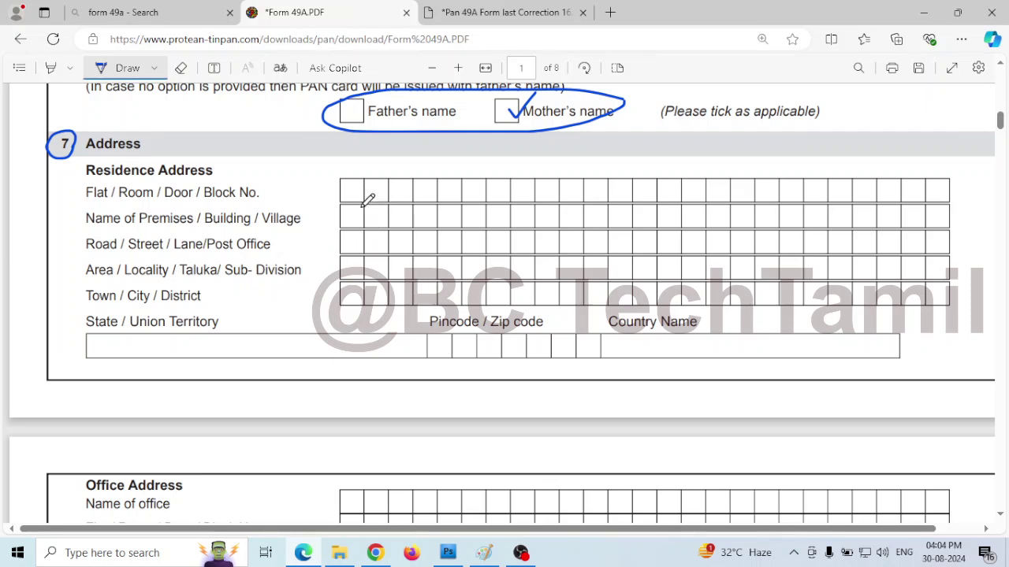
# Step: Draw short lines in every Residence Address field, from Flat / Room / Door through State, Pincode and Country Name
pyautogui.moveTo(360, 192)
pyautogui.mouseDown()
pyautogui.moveTo(388, 190)
pyautogui.moveTo(395, 214)
pyautogui.mouseUp()
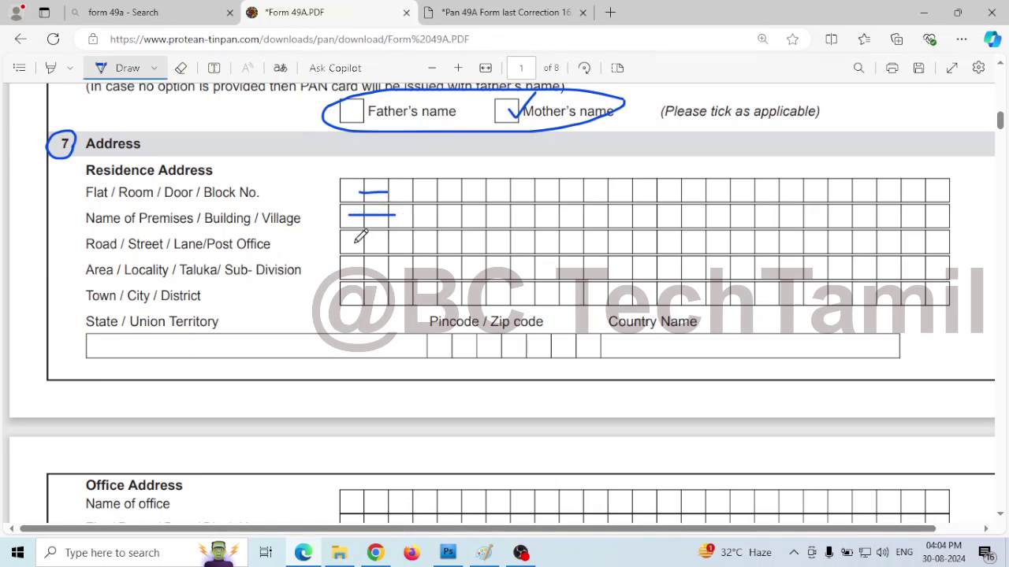
pyautogui.moveTo(353, 244); pyautogui.dragTo(400, 243)
pyautogui.moveTo(348, 269); pyautogui.dragTo(398, 269)
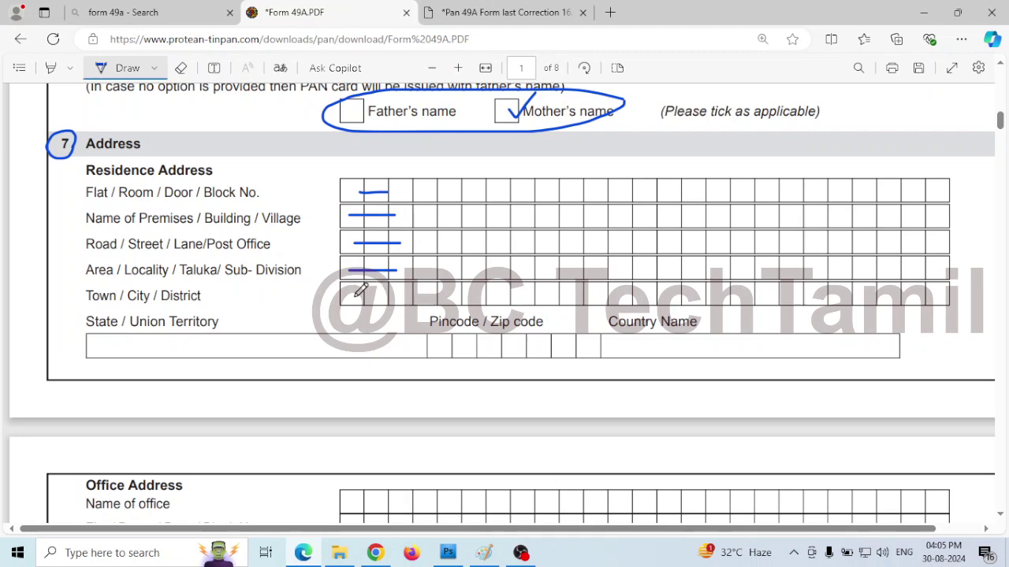
pyautogui.moveTo(353, 296); pyautogui.dragTo(392, 296)
pyautogui.moveTo(154, 346); pyautogui.dragTo(211, 347)
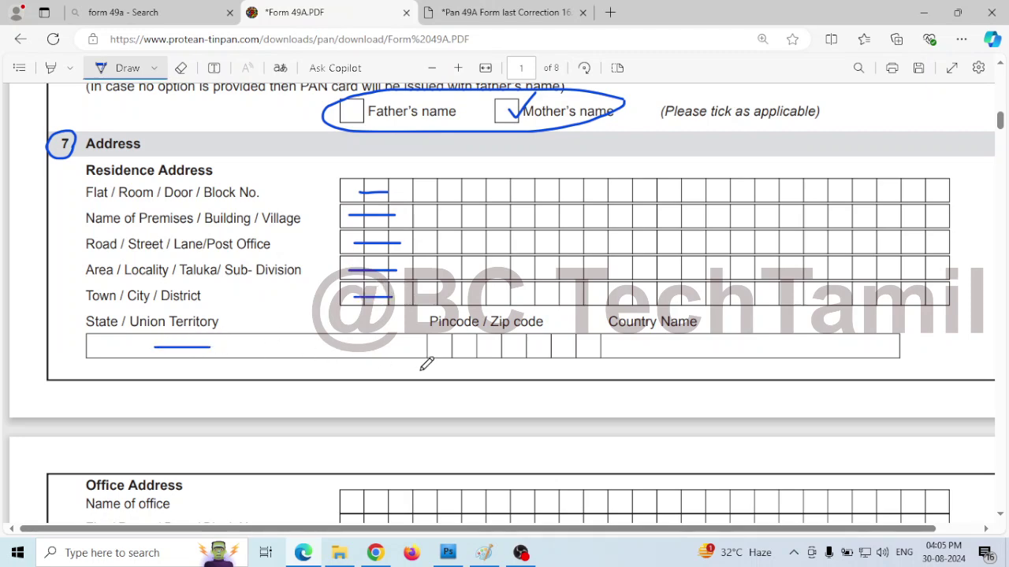
pyautogui.moveTo(440, 345); pyautogui.dragTo(502, 346)
pyautogui.moveTo(610, 353); pyautogui.dragTo(651, 353)
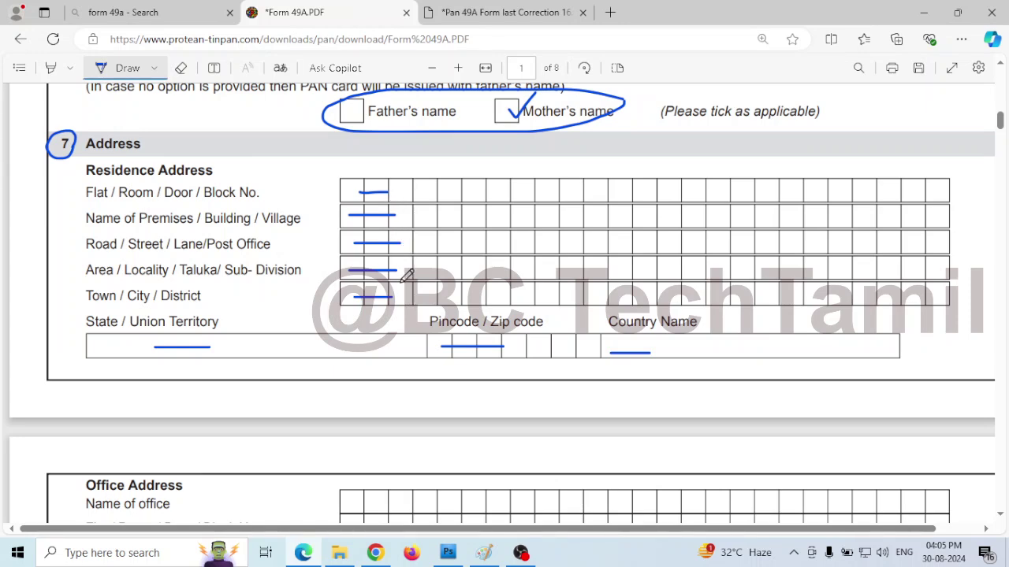
# Step: Draw a large cross over the Office Address grid on page 2
pyautogui.scroll(-2, 408, 240)
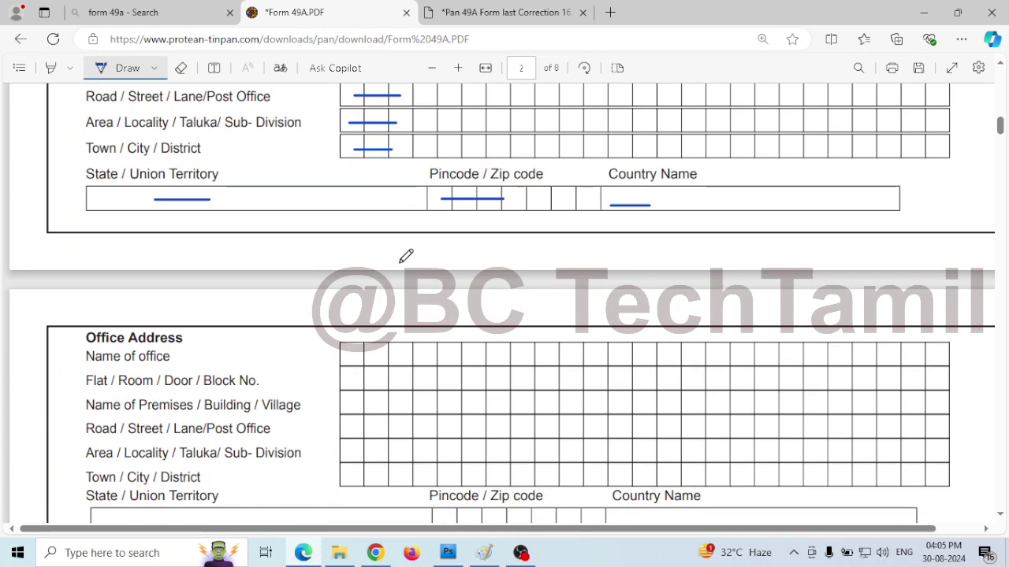
pyautogui.scroll(-2, 408, 249)
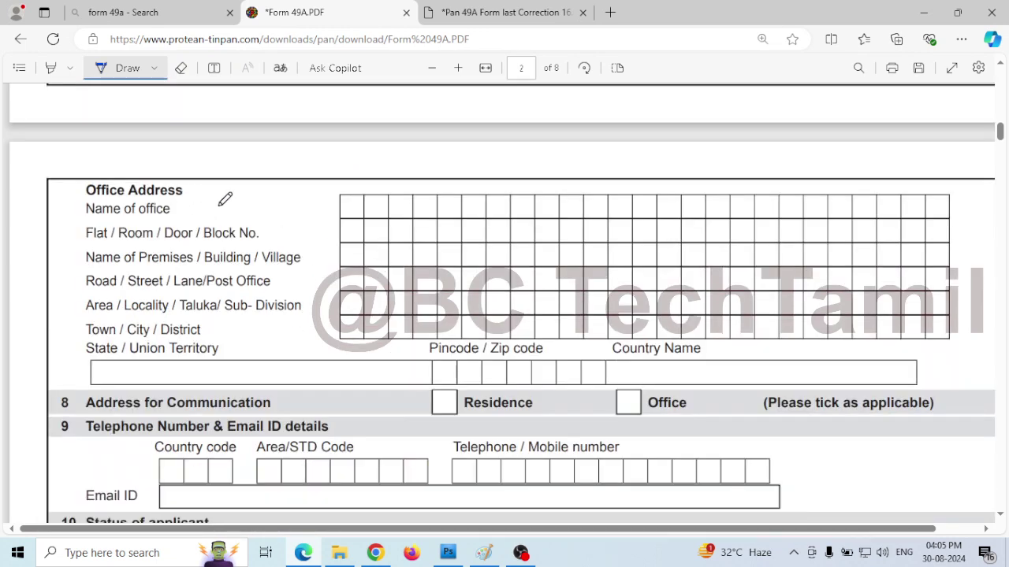
pyautogui.scroll(-1, 221, 201)
pyautogui.scroll(1, 225, 197)
pyautogui.moveTo(525, 210); pyautogui.dragTo(694, 289)
pyautogui.moveTo(588, 311); pyautogui.dragTo(693, 229)
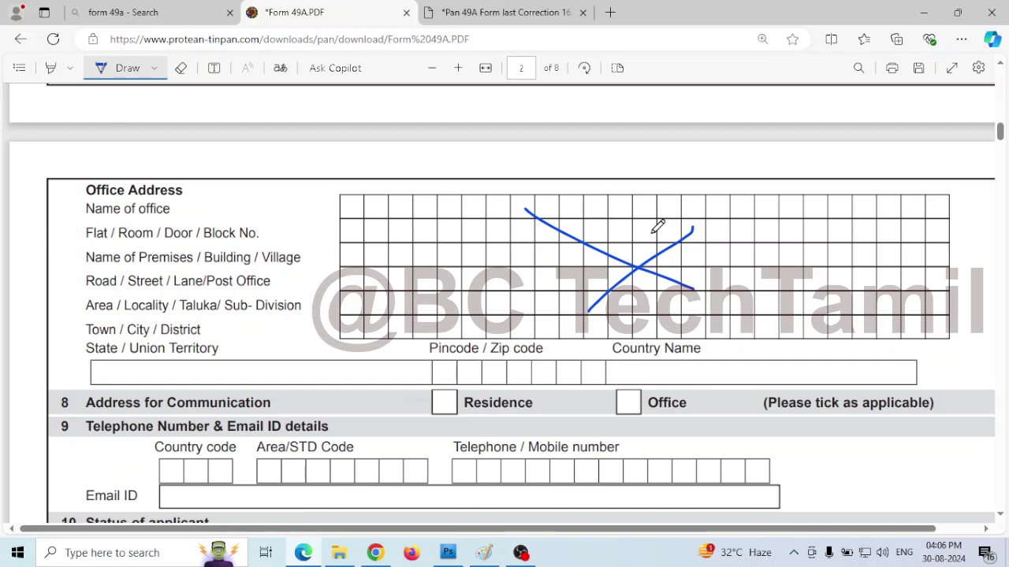
# Step: Draw lines along the Name of office and Flat / Room / Door / Block No. rows of the Office Address
pyautogui.click(354, 210)
pyautogui.moveTo(353, 211); pyautogui.dragTo(613, 211)
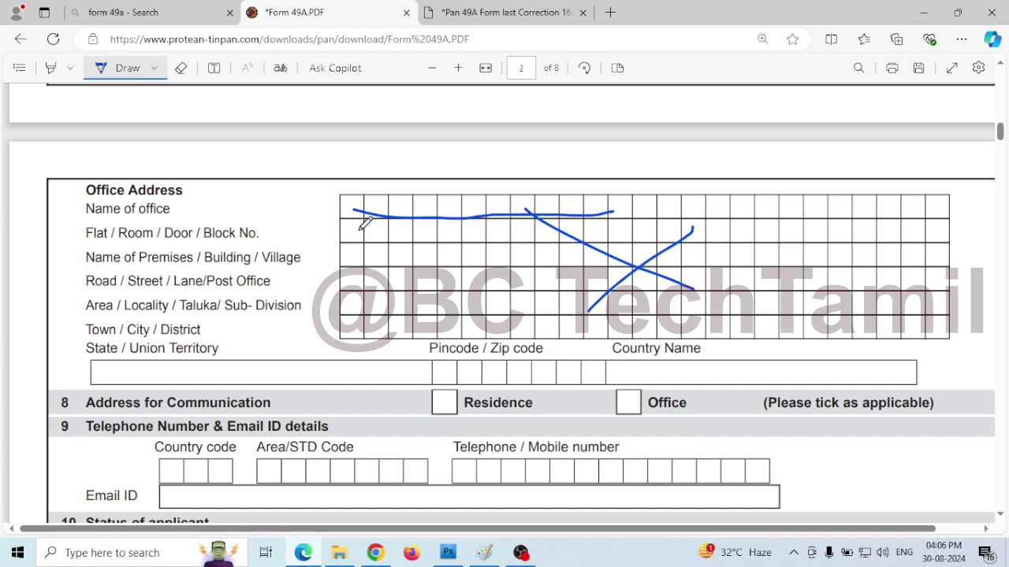
pyautogui.moveTo(360, 230); pyautogui.dragTo(490, 229)
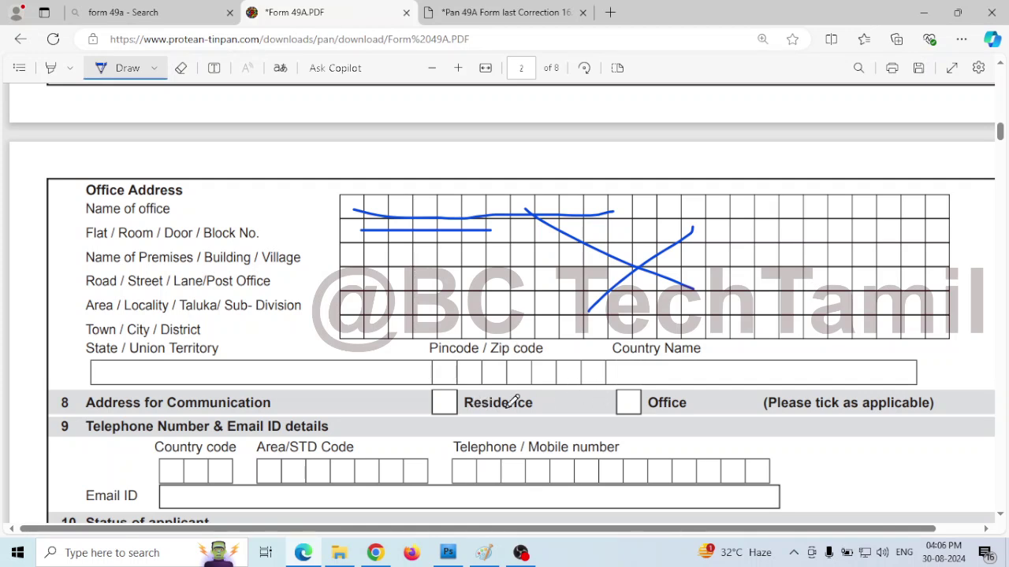
pyautogui.scroll(-1, 587, 394)
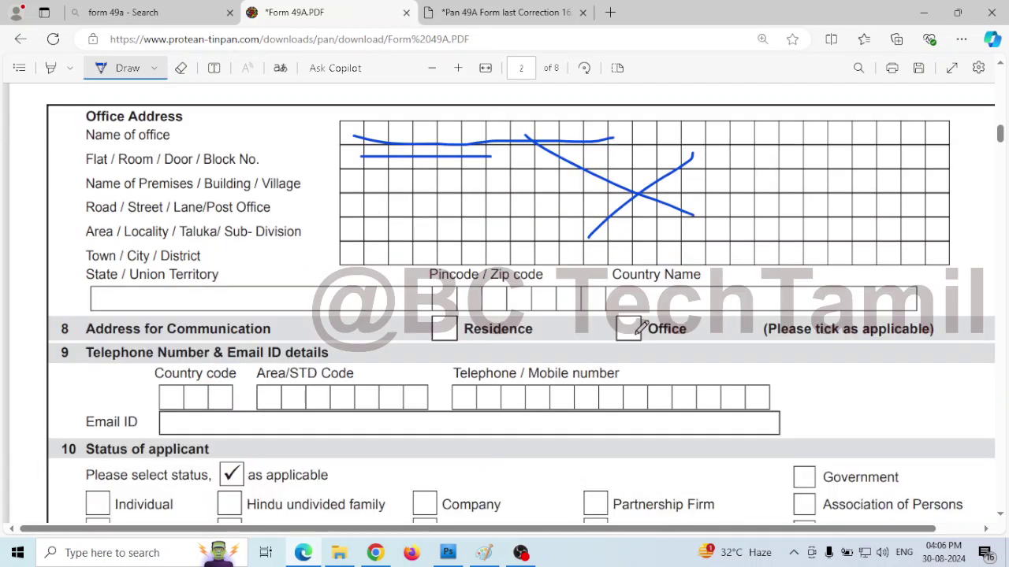
# Step: Tick the Office option under section 8, Address for Communication, with the pen
pyautogui.moveTo(637, 332); pyautogui.dragTo(660, 320)
pyautogui.scroll(2, 548, 335)
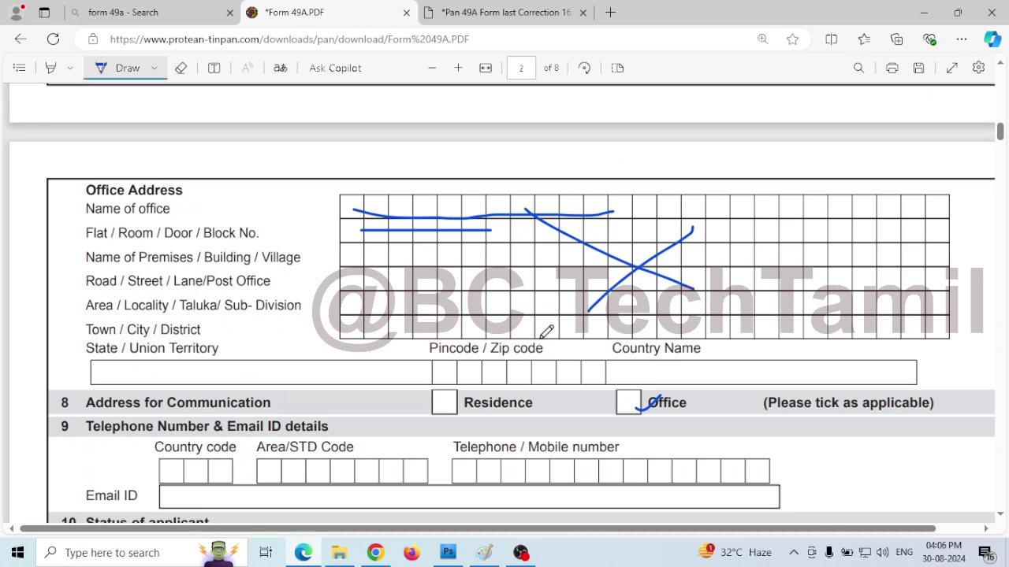
pyautogui.scroll(-2, 544, 327)
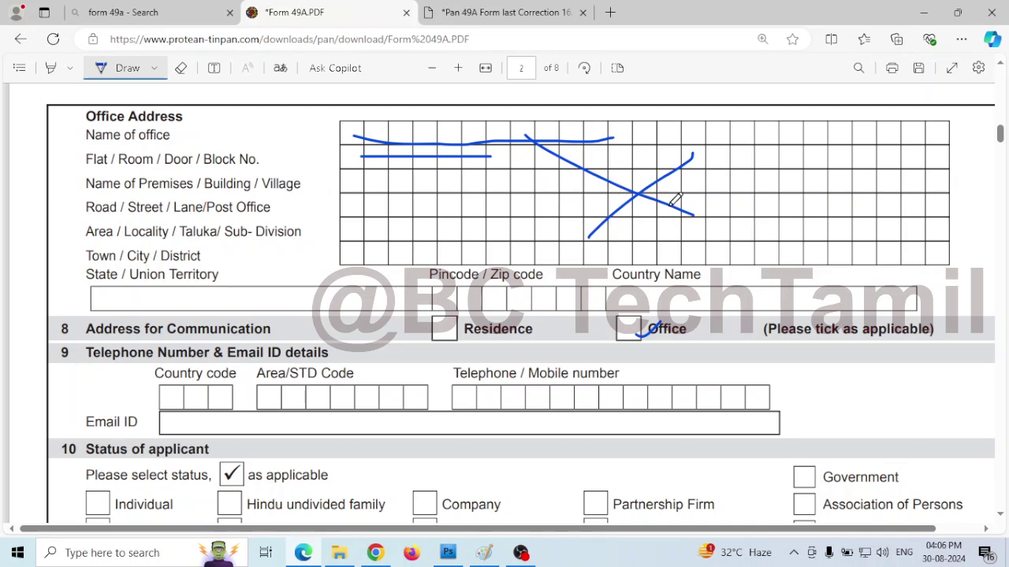
# Step: Extend the cross over the Office Address grid slightly, and erase the two row lines and the Office tick
pyautogui.moveTo(690, 211); pyautogui.dragTo(704, 219)
pyautogui.click(181, 68)
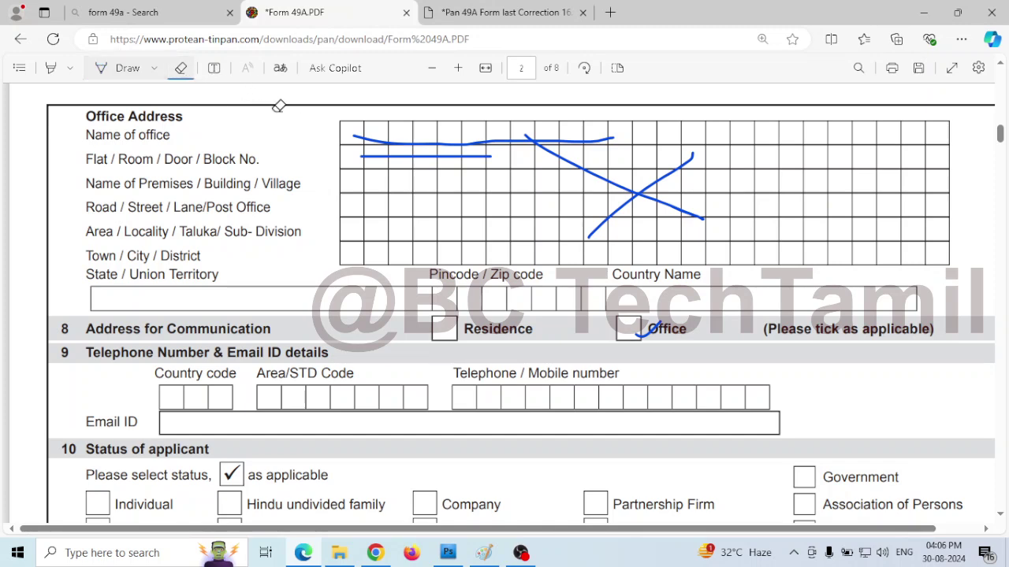
pyautogui.click(475, 158)
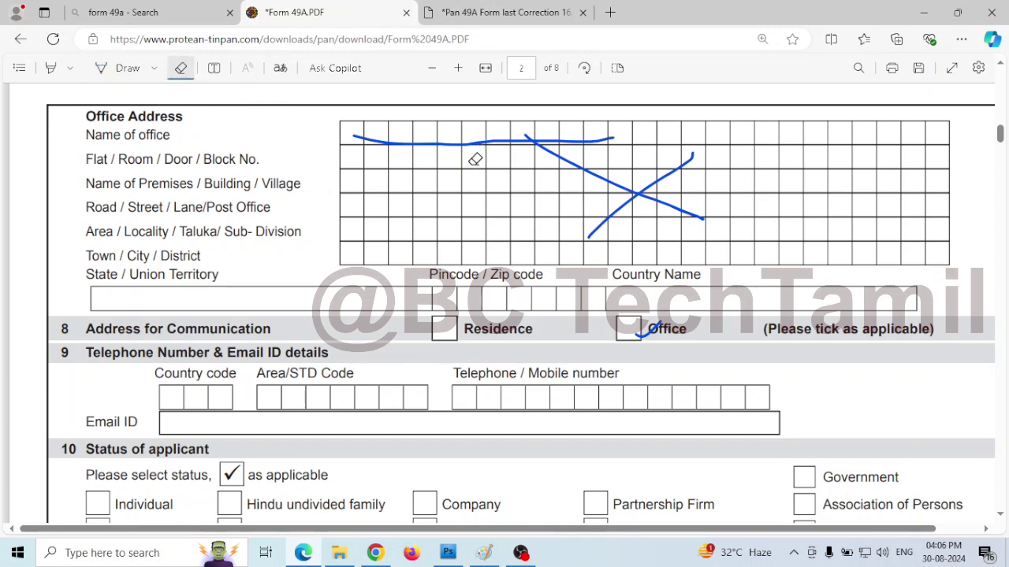
pyautogui.click(461, 143)
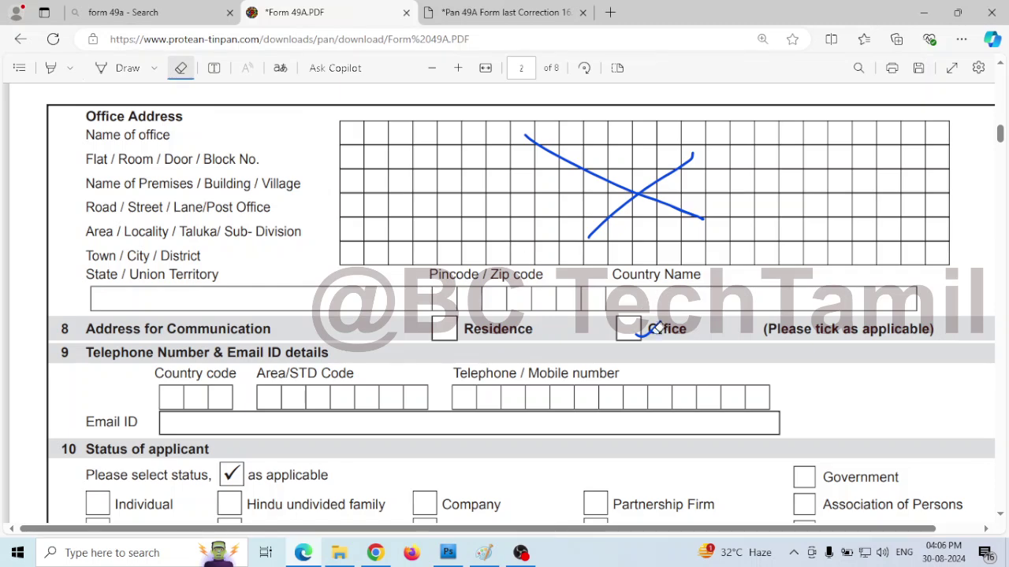
pyautogui.click(656, 329)
# Step: Draw a tick with the pen at the Residence option of section 8, Address for Communication
pyautogui.scroll(-2, 405, 268)
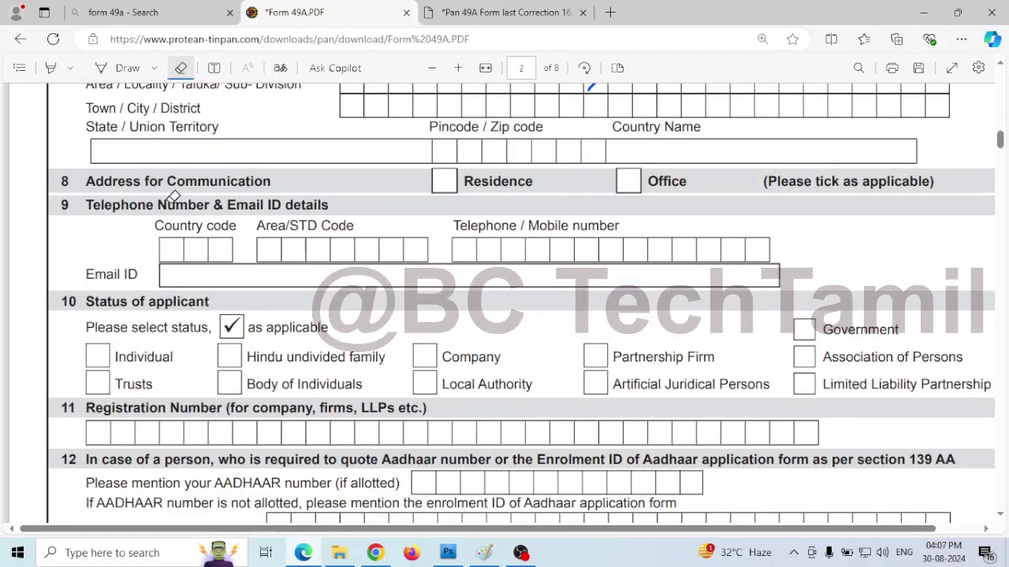
pyautogui.click(105, 70)
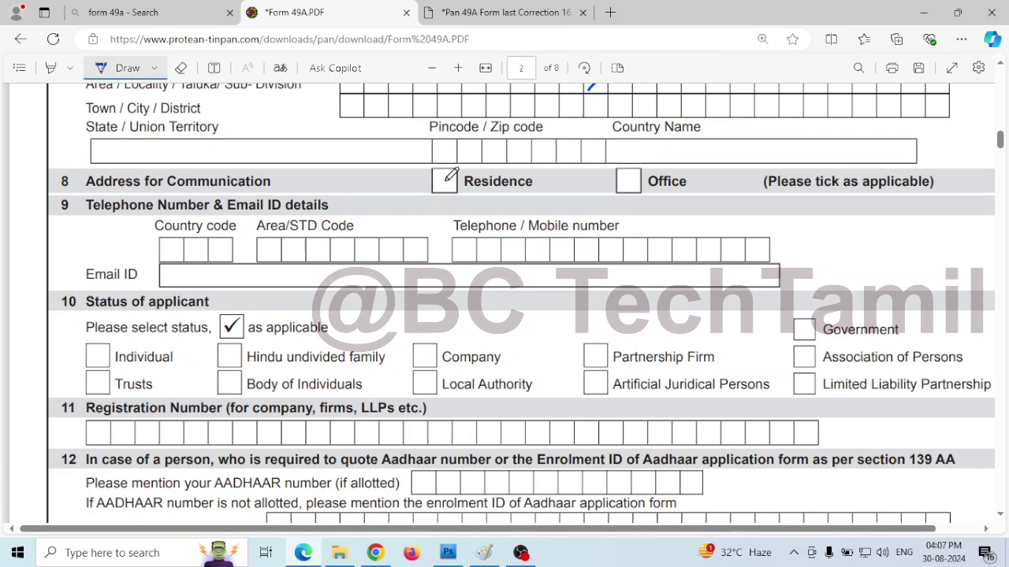
pyautogui.moveTo(444, 183); pyautogui.dragTo(479, 175)
pyautogui.scroll(2, 489, 207)
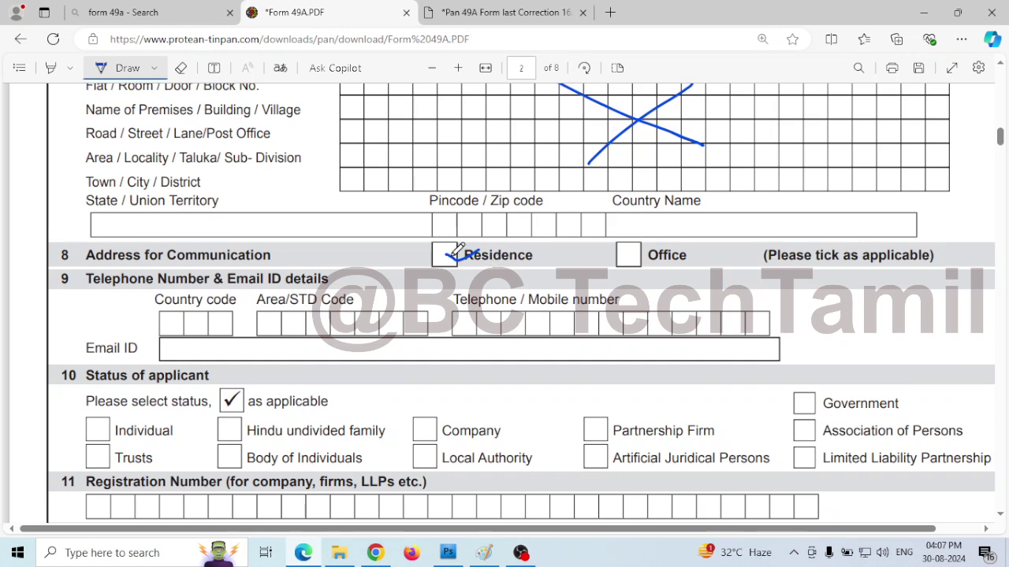
pyautogui.moveTo(446, 250); pyautogui.dragTo(502, 243)
# Step: Mark the number of section 9 with the pen and handwrite +91 in the Country code boxes
pyautogui.scroll(-2, 101, 207)
pyautogui.moveTo(64, 204); pyautogui.dragTo(73, 199)
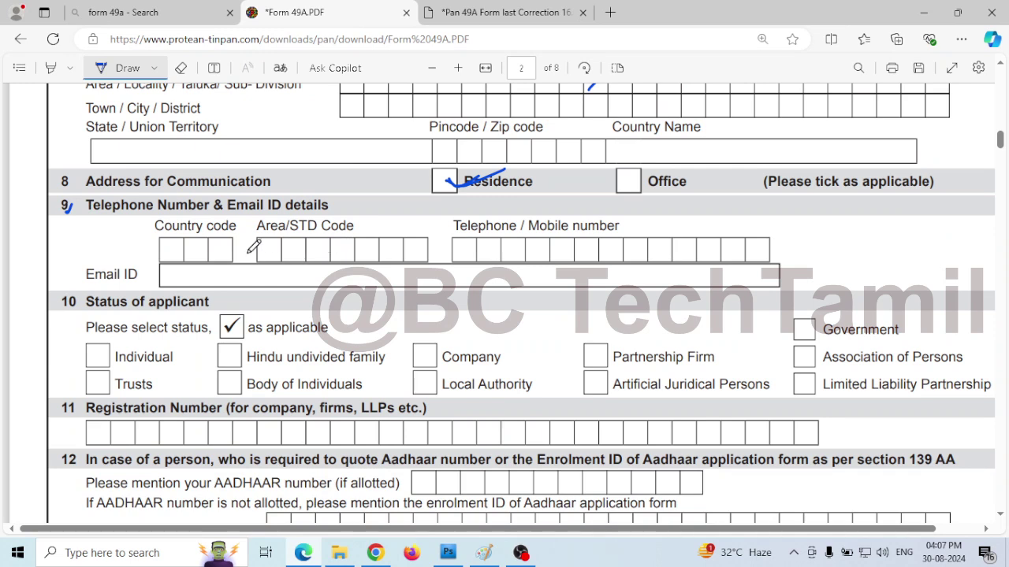
pyautogui.moveTo(169, 245)
pyautogui.mouseDown()
pyautogui.moveTo(168, 260)
pyautogui.moveTo(180, 249)
pyautogui.moveTo(220, 258)
pyautogui.mouseUp()
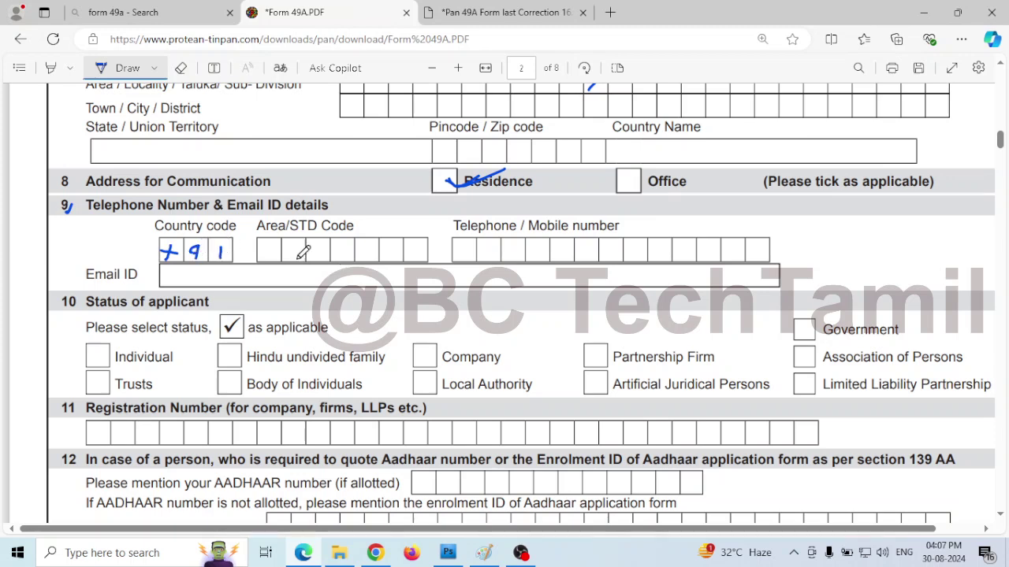
# Step: Cross out the Area/STD Code boxes, and draw pen marks in the Telephone / Mobile number and Email ID fields
pyautogui.moveTo(271, 253); pyautogui.dragTo(386, 249)
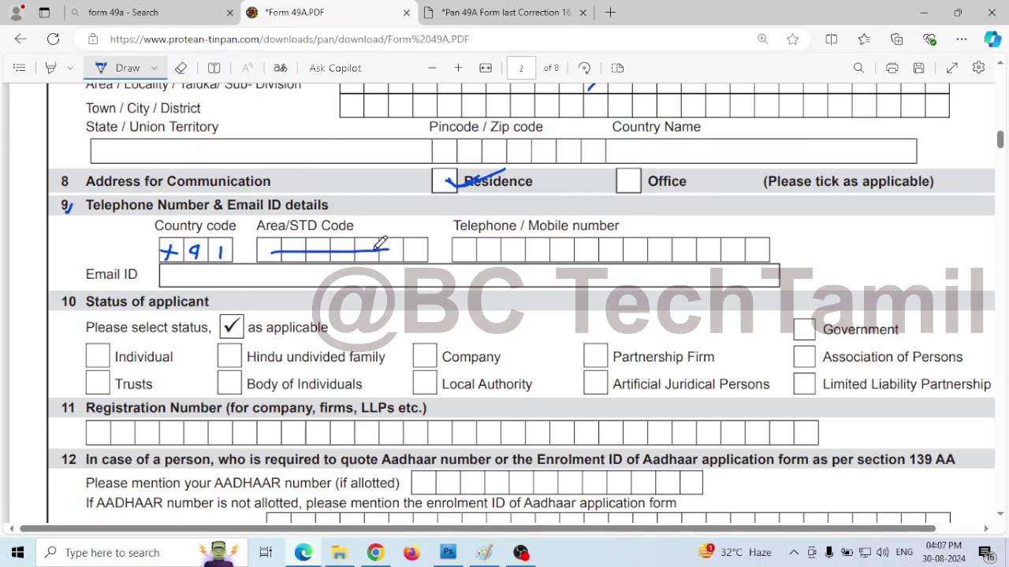
pyautogui.moveTo(315, 244)
pyautogui.mouseDown()
pyautogui.moveTo(353, 260)
pyautogui.moveTo(315, 260)
pyautogui.mouseUp()
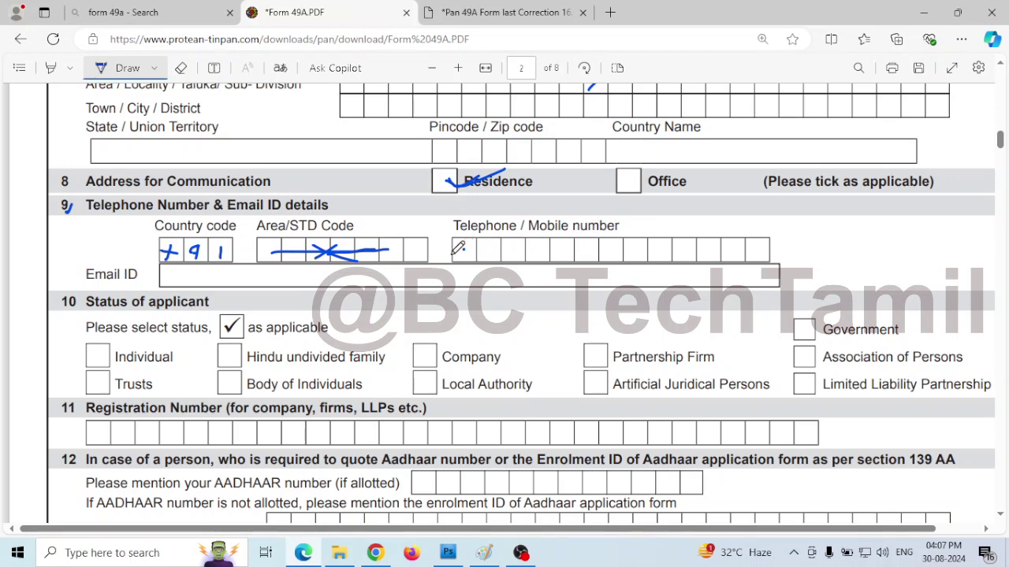
pyautogui.moveTo(453, 254)
pyautogui.mouseDown()
pyautogui.moveTo(561, 245)
pyautogui.moveTo(552, 257)
pyautogui.mouseUp()
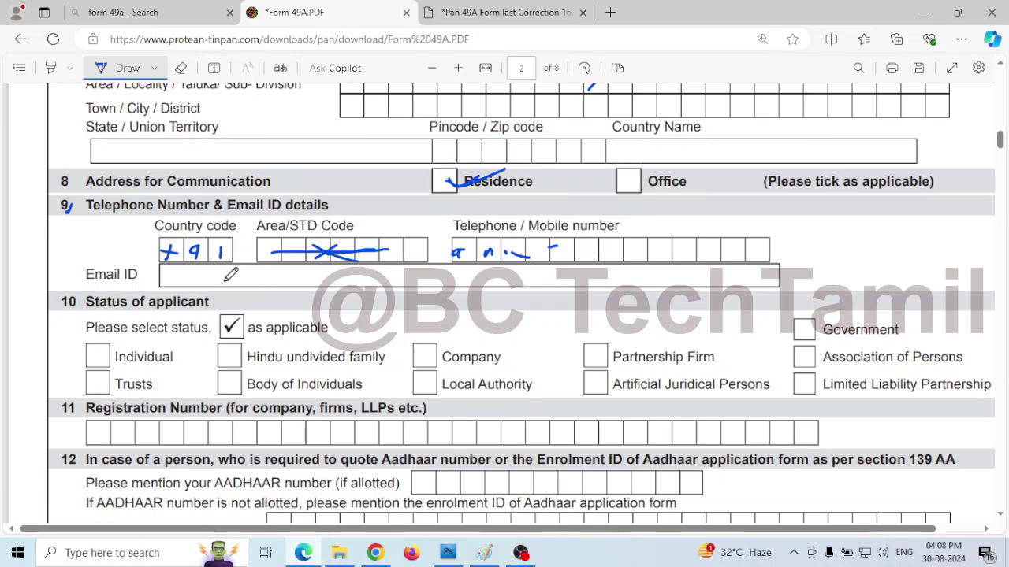
pyautogui.moveTo(196, 276); pyautogui.dragTo(254, 276)
# Step: Tick Individual as the applicant status in section 10, and circle and cross out the number of section 11, Registration Number
pyautogui.scroll(-1, 318, 291)
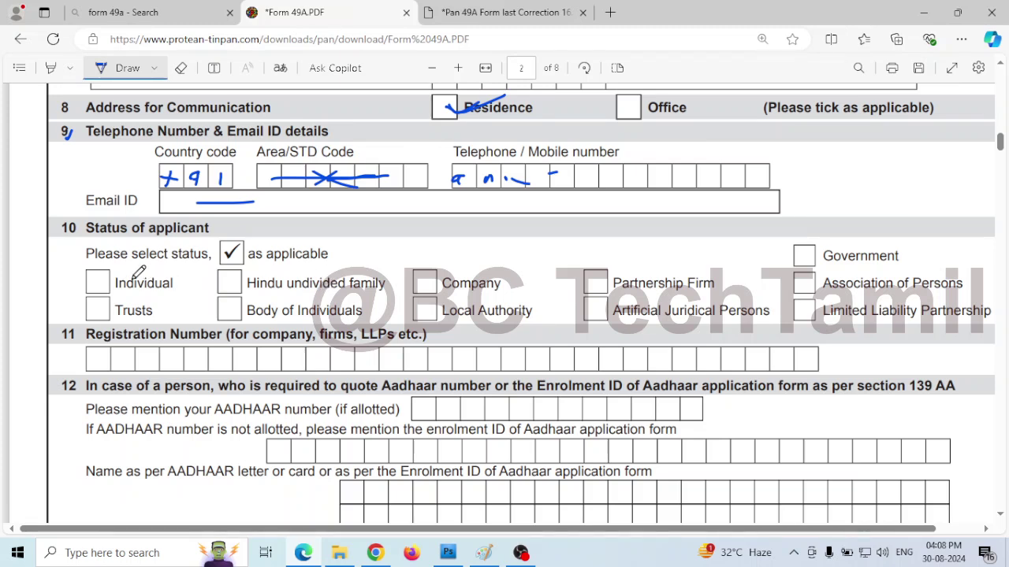
pyautogui.moveTo(94, 279); pyautogui.dragTo(133, 269)
pyautogui.scroll(-2, 114, 273)
pyautogui.moveTo(66, 270)
pyautogui.mouseDown()
pyautogui.moveTo(91, 256)
pyautogui.moveTo(55, 261)
pyautogui.moveTo(63, 272)
pyautogui.moveTo(76, 268)
pyautogui.mouseUp()
# Step: Draw a line through the AADHAAR number boxes in section 12 and strike through part of the enrolment ID row
pyautogui.scroll(-2, 168, 309)
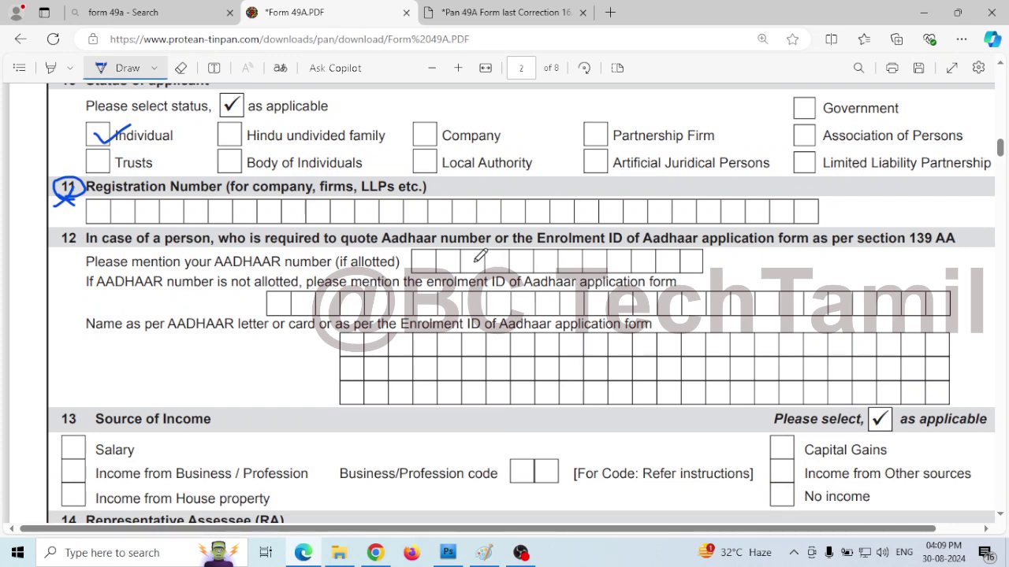
pyautogui.moveTo(426, 257); pyautogui.dragTo(684, 257)
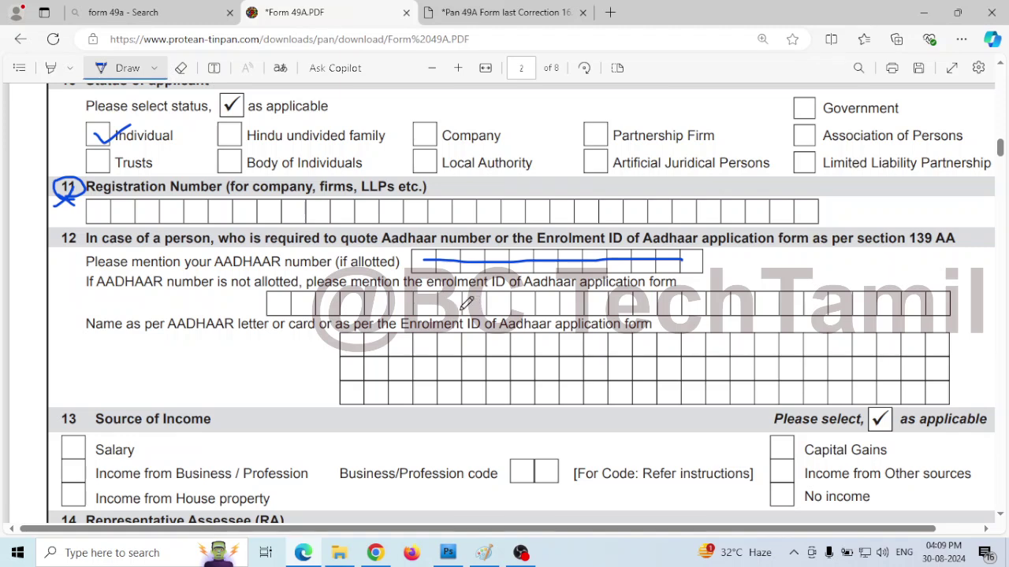
pyautogui.moveTo(444, 309)
pyautogui.mouseDown()
pyautogui.moveTo(565, 306)
pyautogui.moveTo(494, 308)
pyautogui.moveTo(527, 303)
pyautogui.mouseUp()
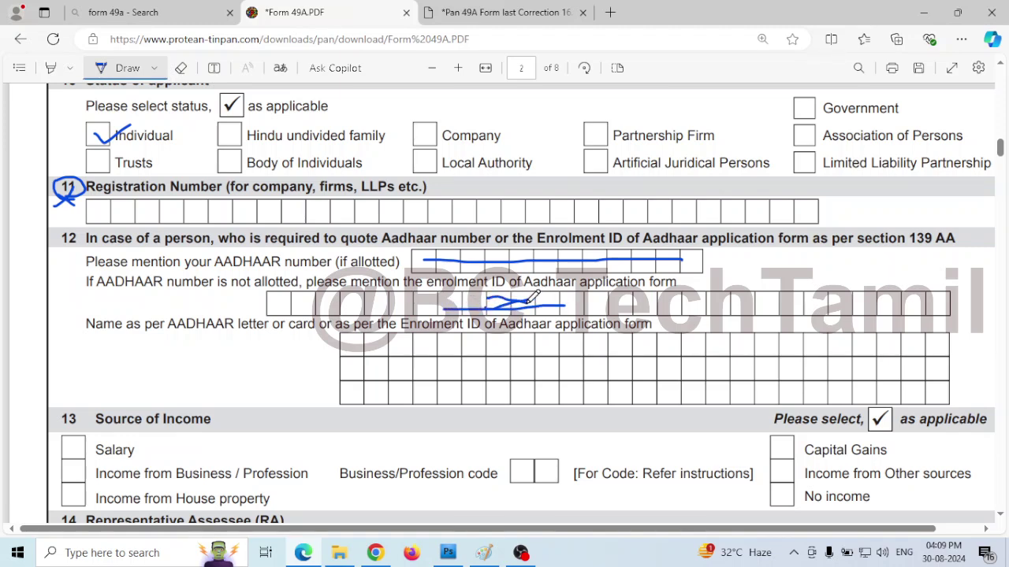
# Step: Mark the first row of the Name as per AADHAAR grid from start to end, and underline the start of its second row
pyautogui.moveTo(353, 345); pyautogui.dragTo(360, 346)
pyautogui.moveTo(935, 351); pyautogui.dragTo(950, 347)
pyautogui.moveTo(963, 353); pyautogui.dragTo(995, 342)
pyautogui.moveTo(350, 365); pyautogui.dragTo(393, 366)
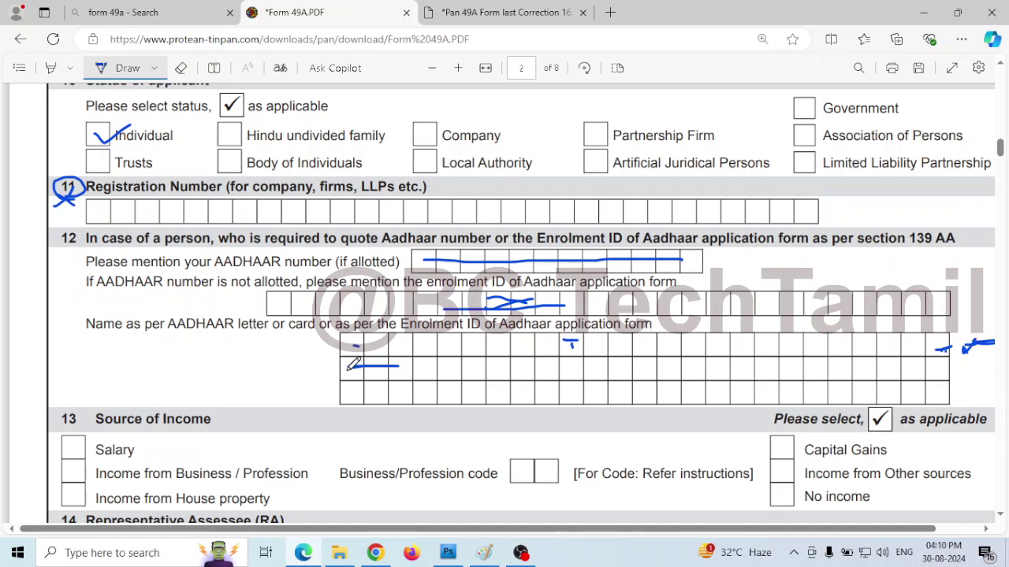
# Step: Circle the number of section 13, Source of Income, and mark the No income and Income from Other sources options with ticks
pyautogui.scroll(-3, 350, 362)
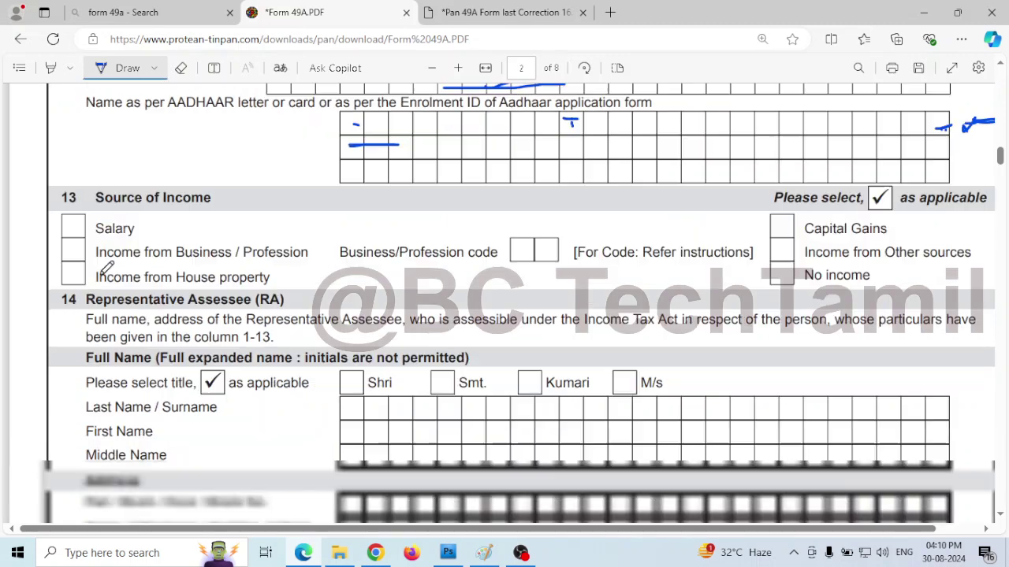
pyautogui.moveTo(82, 191); pyautogui.dragTo(73, 194)
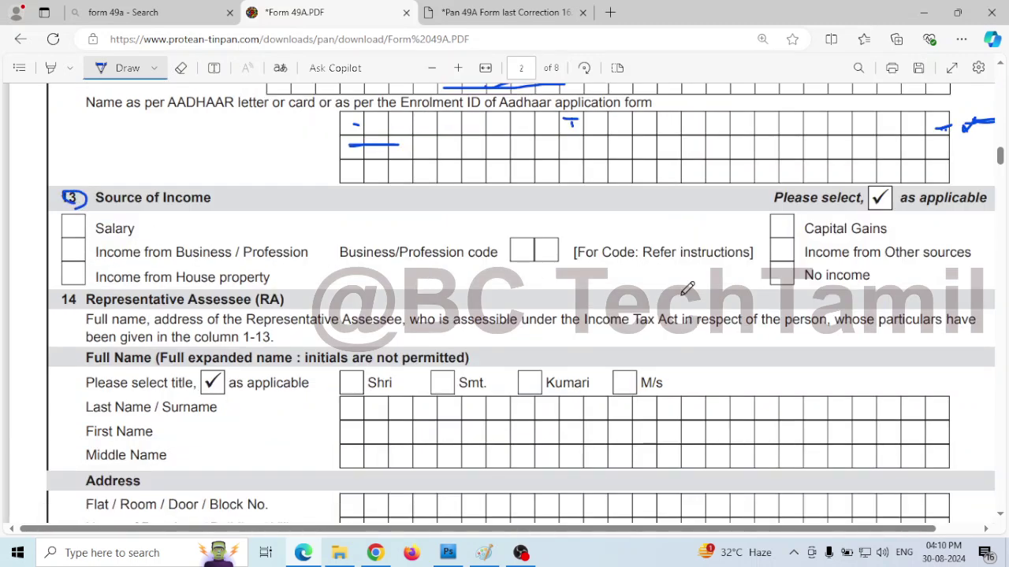
pyautogui.moveTo(777, 278)
pyautogui.mouseDown()
pyautogui.moveTo(787, 284)
pyautogui.moveTo(806, 246)
pyautogui.mouseUp()
pyautogui.moveTo(857, 280); pyautogui.dragTo(879, 272)
pyautogui.click(926, 265)
pyautogui.moveTo(968, 251); pyautogui.dragTo(925, 265)
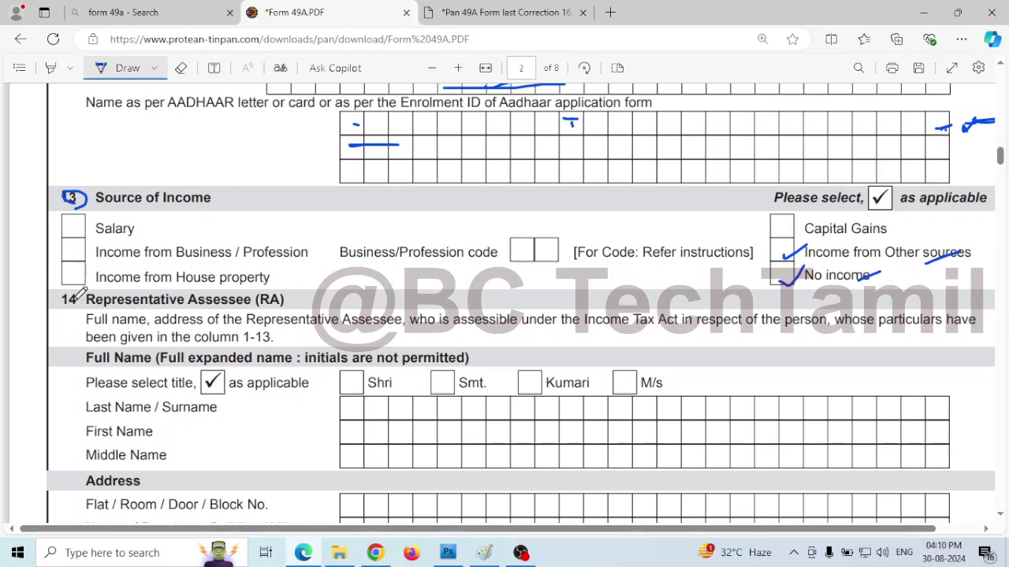
# Step: Underline the number of section 14 and draw a large cross over the Representative Assessee name and address grids
pyautogui.scroll(-2, 81, 292)
pyautogui.moveTo(55, 245); pyautogui.dragTo(88, 245)
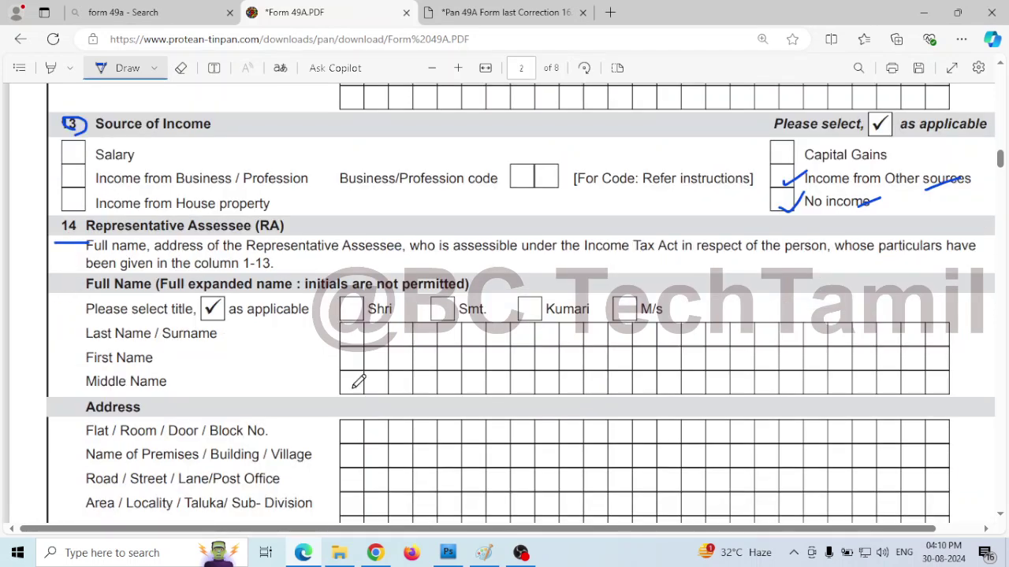
pyautogui.scroll(-2, 358, 381)
pyautogui.moveTo(489, 279)
pyautogui.mouseDown()
pyautogui.moveTo(637, 376)
pyautogui.moveTo(708, 403)
pyautogui.mouseUp()
pyautogui.moveTo(520, 396); pyautogui.dragTo(682, 292)
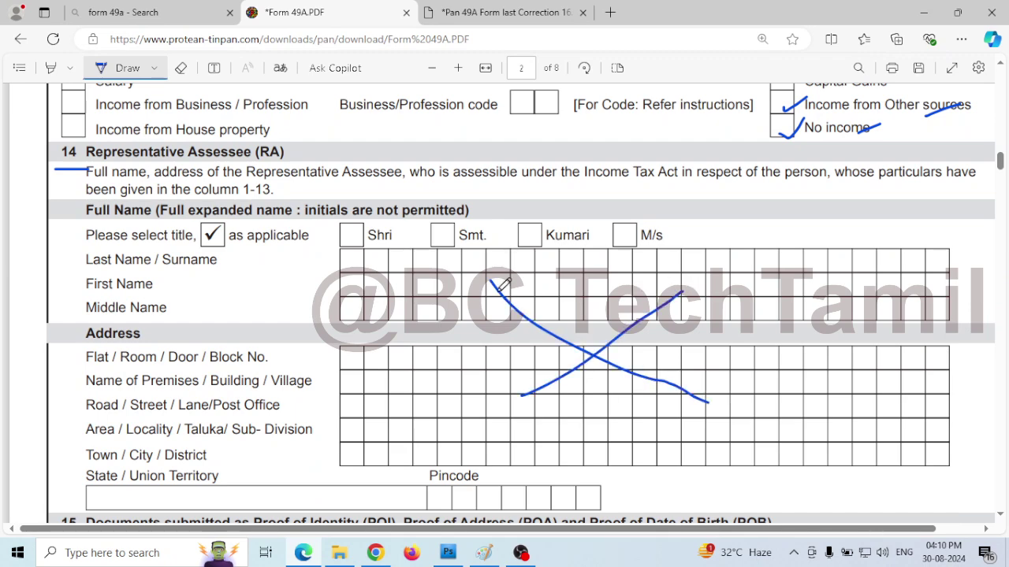
# Step: Scribble sample pen marks in the proof of identity, proof of address and proof of date of birth fields of section 15
pyautogui.scroll(-8, 439, 261)
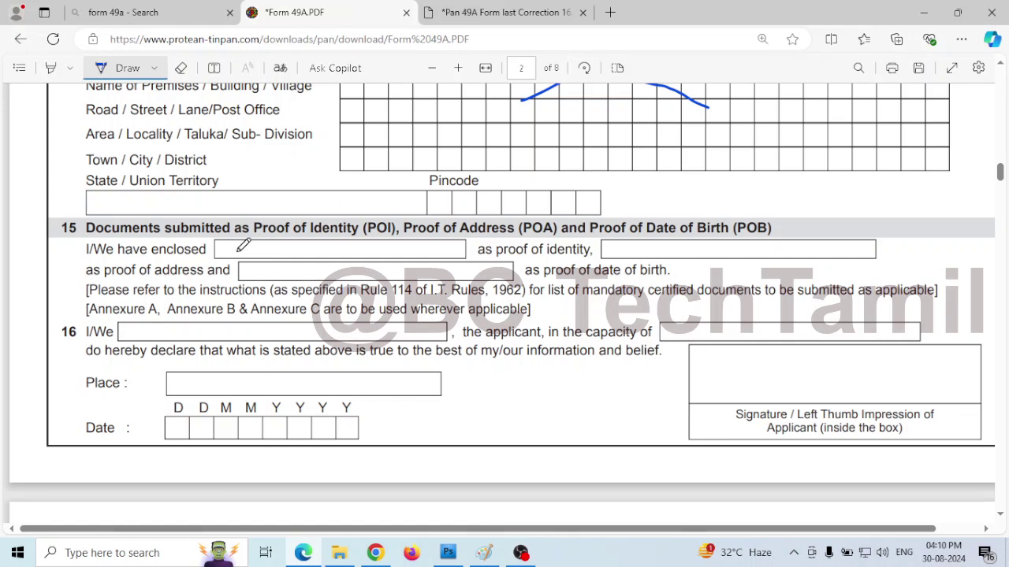
pyautogui.moveTo(236, 251); pyautogui.dragTo(332, 268)
pyautogui.moveTo(619, 254)
pyautogui.mouseDown()
pyautogui.moveTo(633, 249)
pyautogui.moveTo(640, 260)
pyautogui.mouseUp()
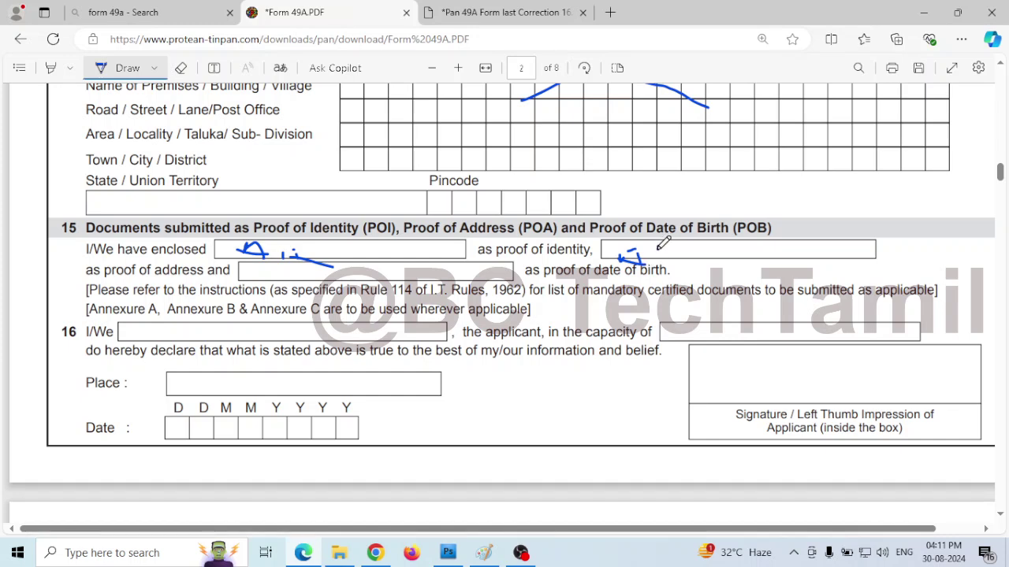
pyautogui.moveTo(659, 249); pyautogui.dragTo(665, 256)
pyautogui.moveTo(389, 275); pyautogui.dragTo(414, 272)
# Step: Draw a line along the start of the first row of section 2, Abbreviations of the above name, on page 1
pyautogui.moveTo(1001, 172); pyautogui.dragTo(1001, 103)
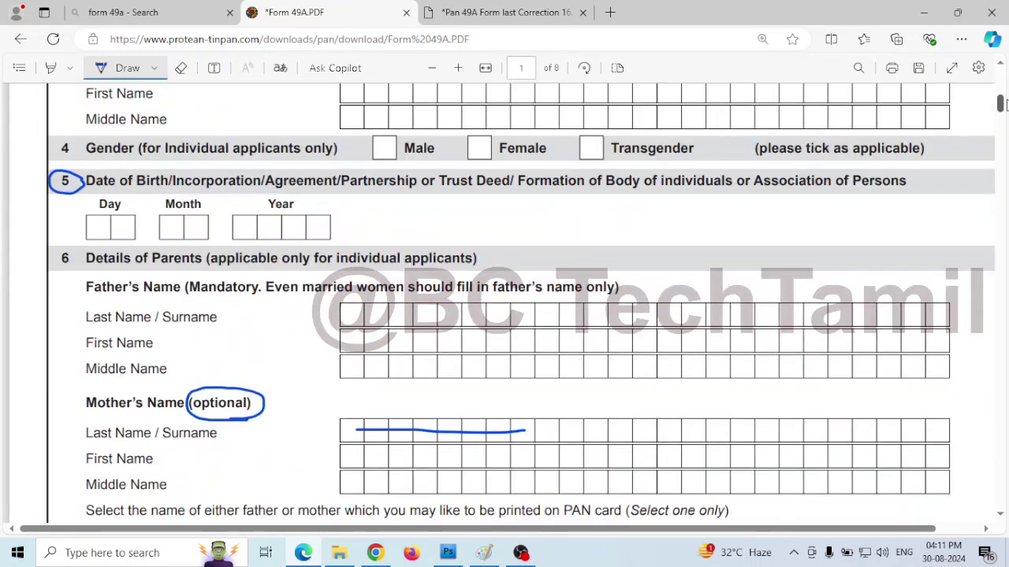
pyautogui.scroll(5, 856, 140)
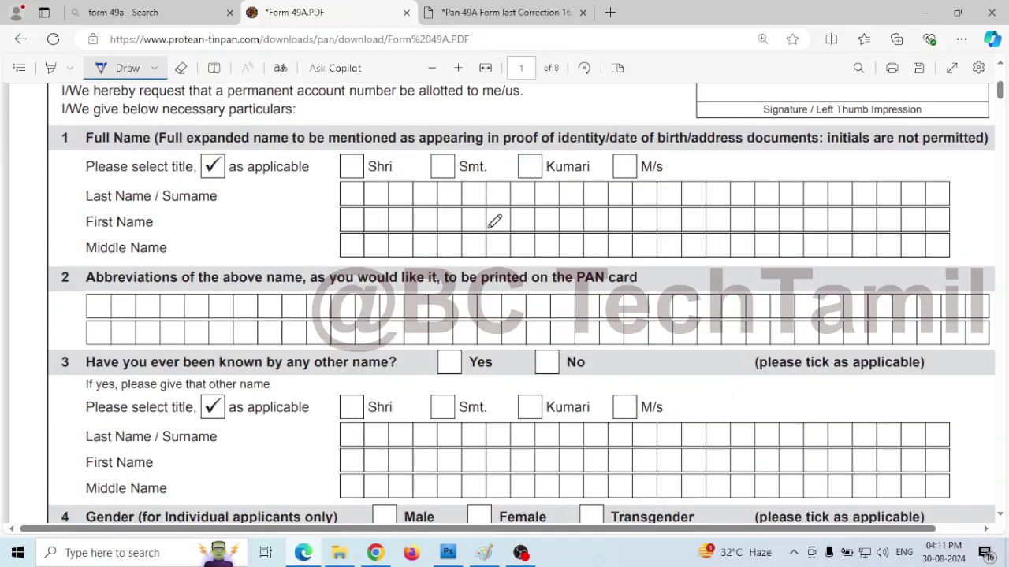
pyautogui.moveTo(100, 308); pyautogui.dragTo(203, 306)
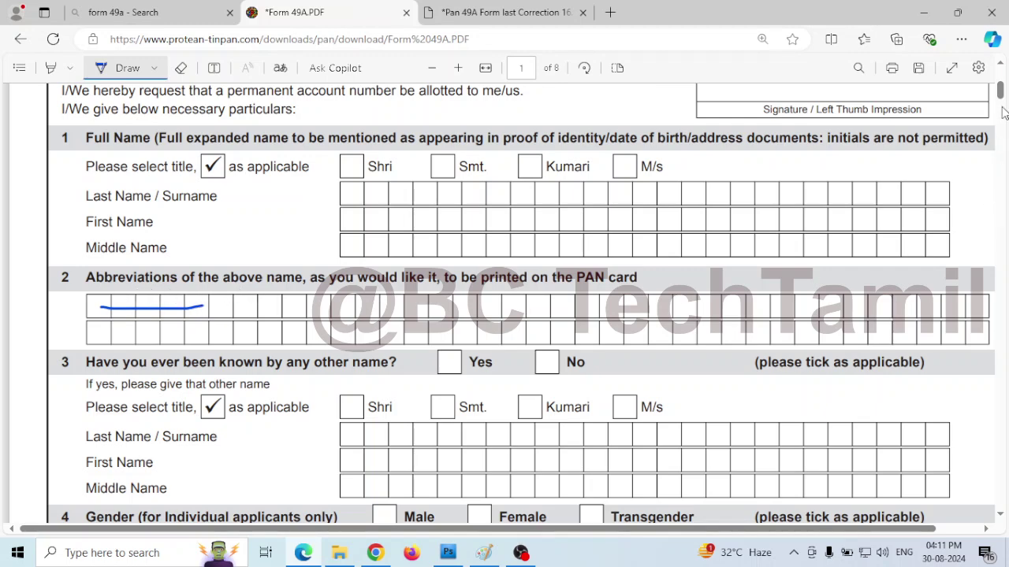
# Step: Handwrite HERSELF in the capacity field of section 16 on page 2
pyautogui.scroll(-8, 989, 131)
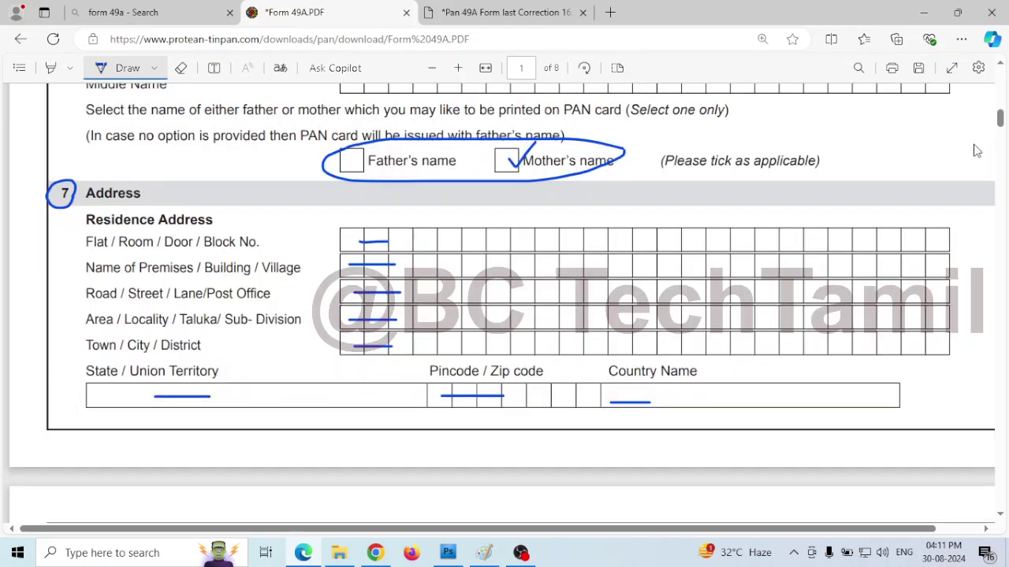
pyautogui.moveTo(1001, 134); pyautogui.dragTo(1006, 177)
pyautogui.scroll(-3, 315, 327)
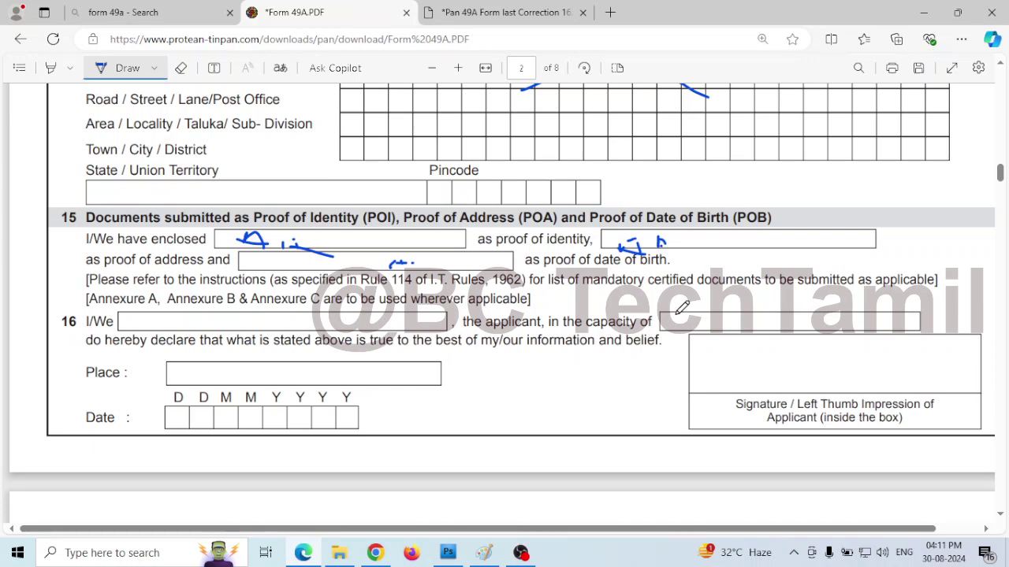
pyautogui.moveTo(676, 316); pyautogui.dragTo(674, 329)
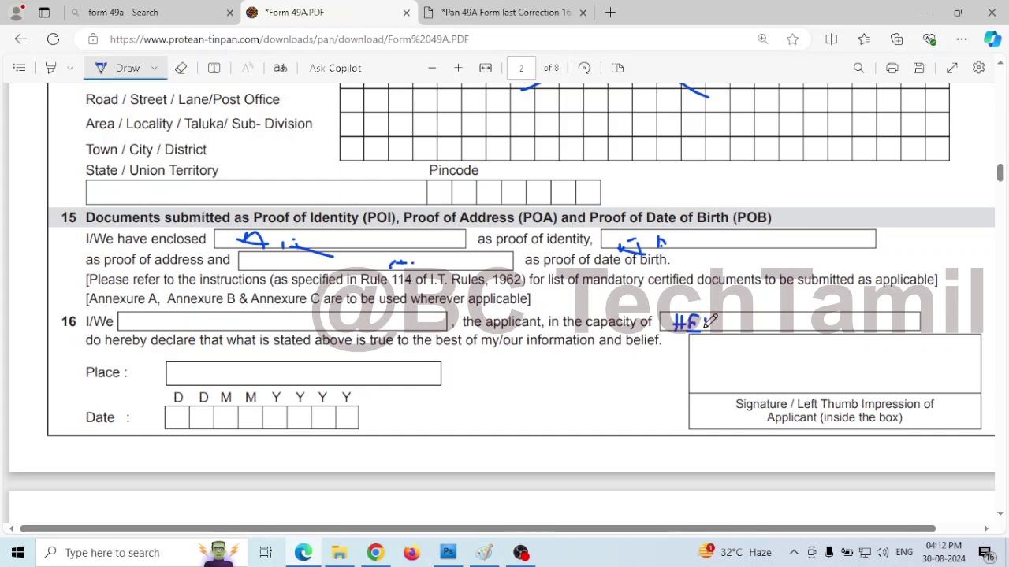
pyautogui.moveTo(708, 315)
pyautogui.mouseDown()
pyautogui.moveTo(719, 331)
pyautogui.moveTo(792, 328)
pyautogui.mouseUp()
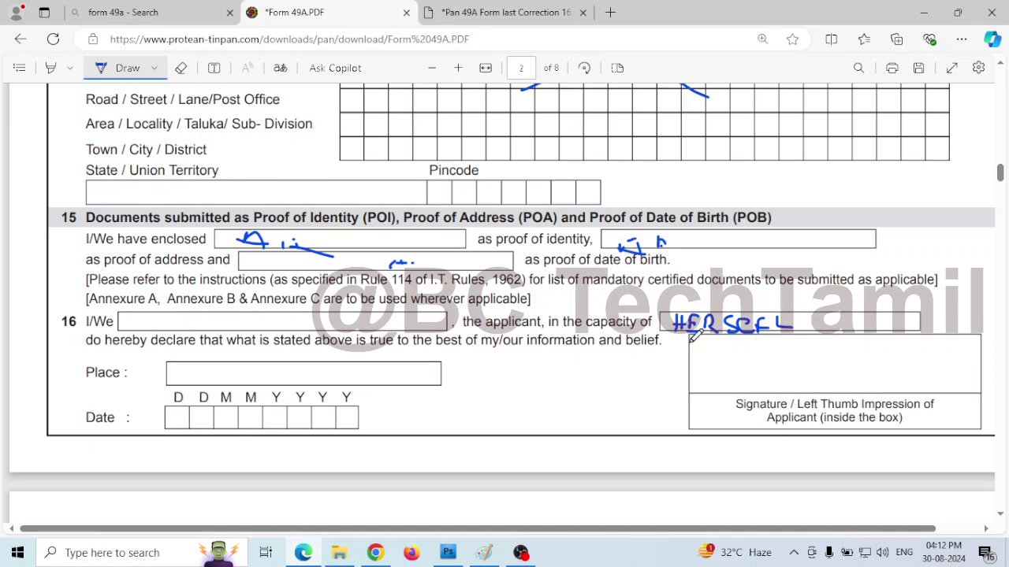
# Step: Replace the handwriting in section 16's capacity field with a new rough sample entry and handwrite DH in the Place field
pyautogui.click(181, 68)
pyautogui.moveTo(768, 327)
pyautogui.mouseDown()
pyautogui.moveTo(686, 319)
pyautogui.moveTo(799, 318)
pyautogui.moveTo(673, 323)
pyautogui.mouseUp()
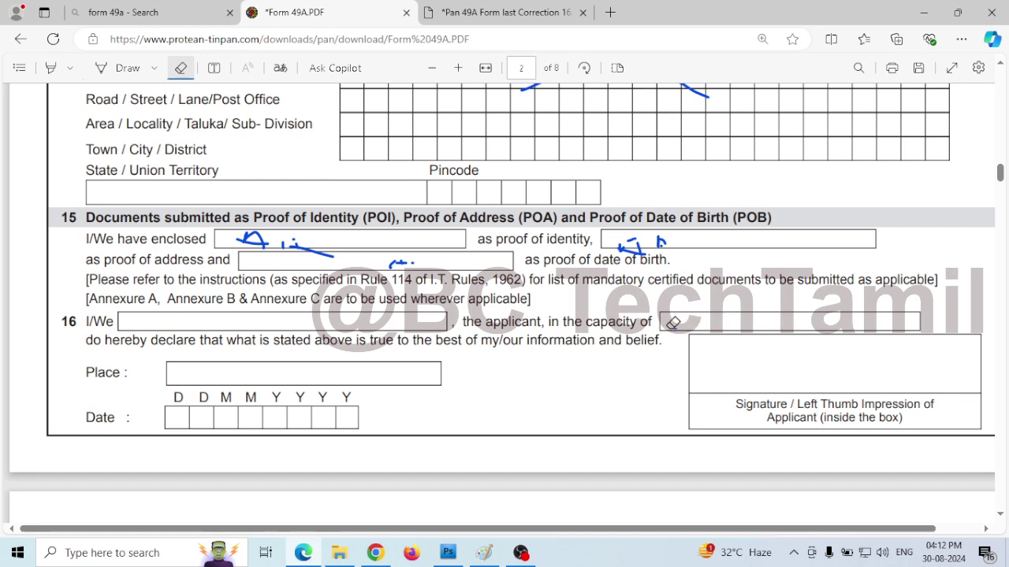
pyautogui.click(126, 68)
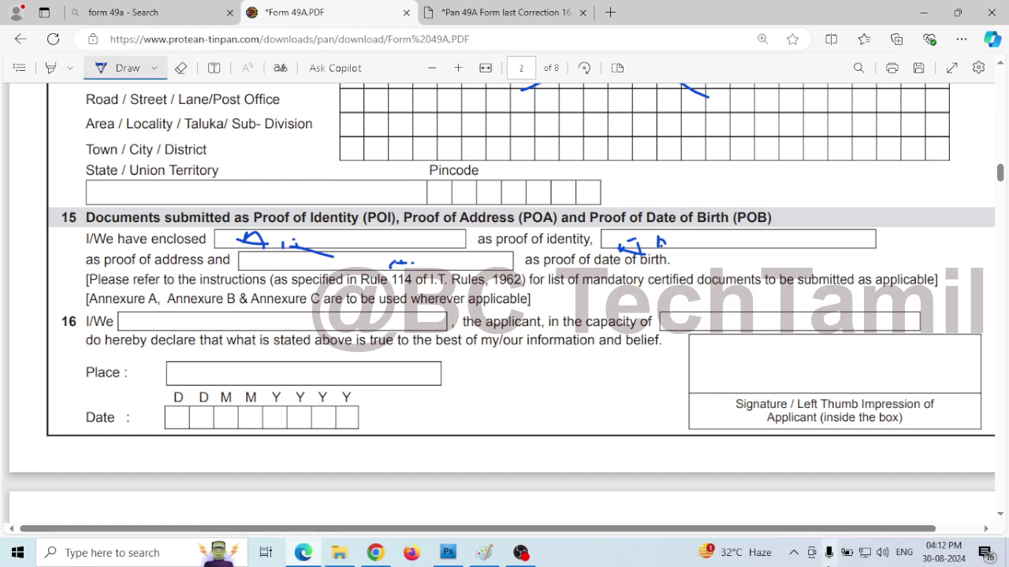
pyautogui.moveTo(684, 321)
pyautogui.mouseDown()
pyautogui.moveTo(683, 331)
pyautogui.moveTo(700, 317)
pyautogui.mouseUp()
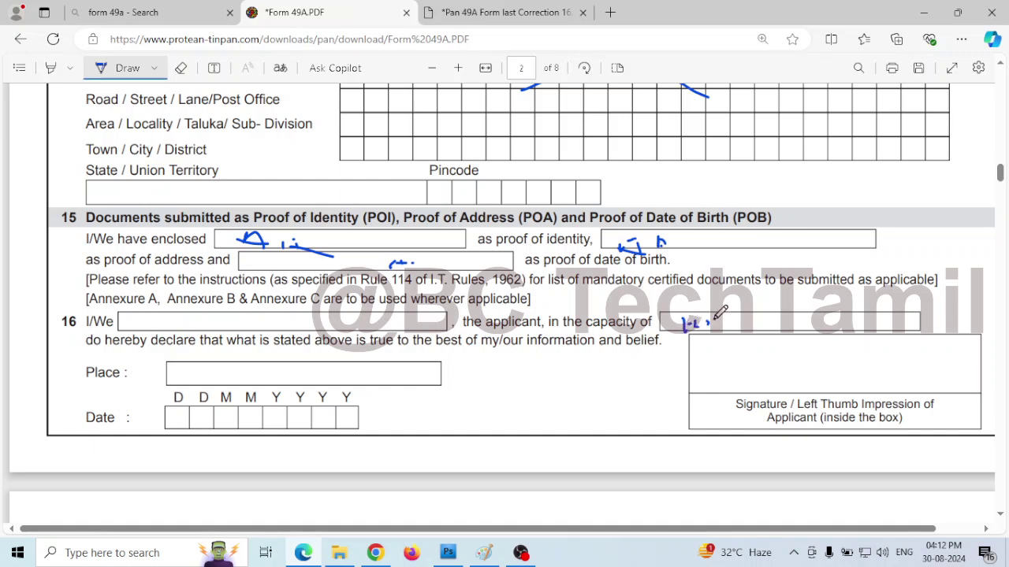
pyautogui.moveTo(708, 324)
pyautogui.mouseDown()
pyautogui.moveTo(781, 327)
pyautogui.moveTo(791, 315)
pyautogui.mouseUp()
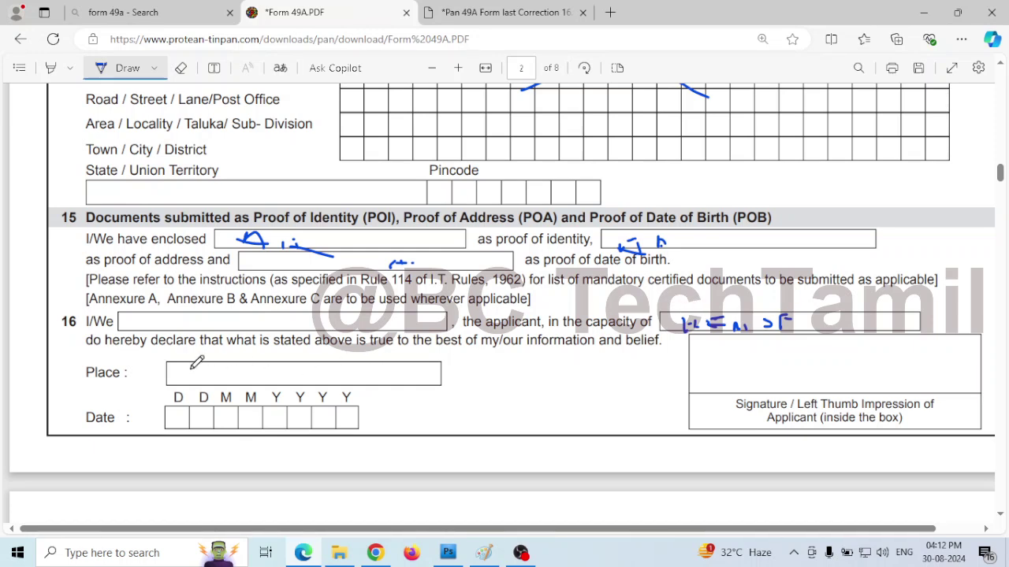
pyautogui.moveTo(191, 366)
pyautogui.mouseDown()
pyautogui.moveTo(188, 378)
pyautogui.moveTo(194, 365)
pyautogui.moveTo(209, 377)
pyautogui.mouseUp()
# Step: Draw a large cross over the other-name title and name grid in section 3 on page 1 and tick No
pyautogui.scroll(1, 181, 415)
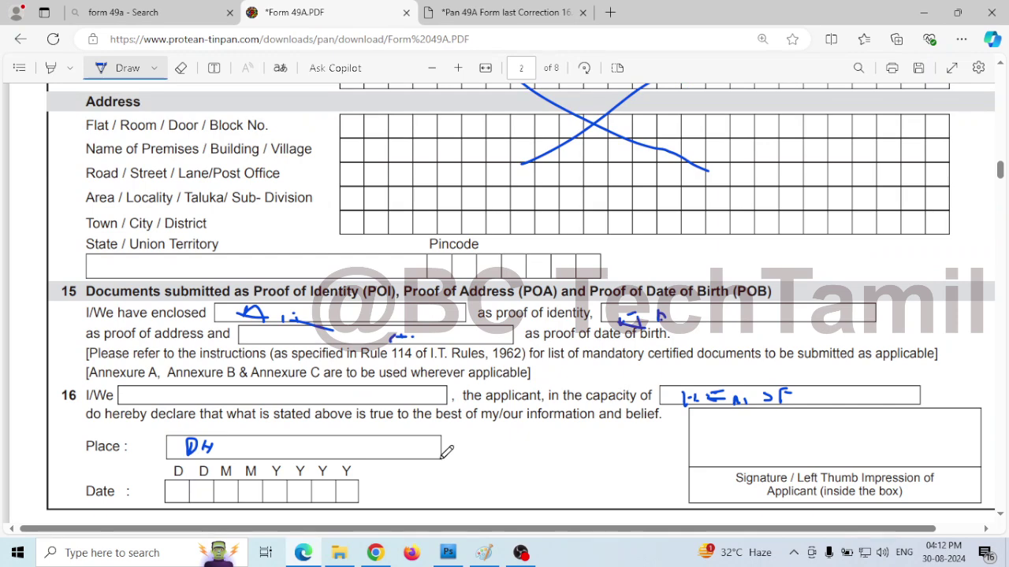
pyautogui.scroll(2, 1001, 161)
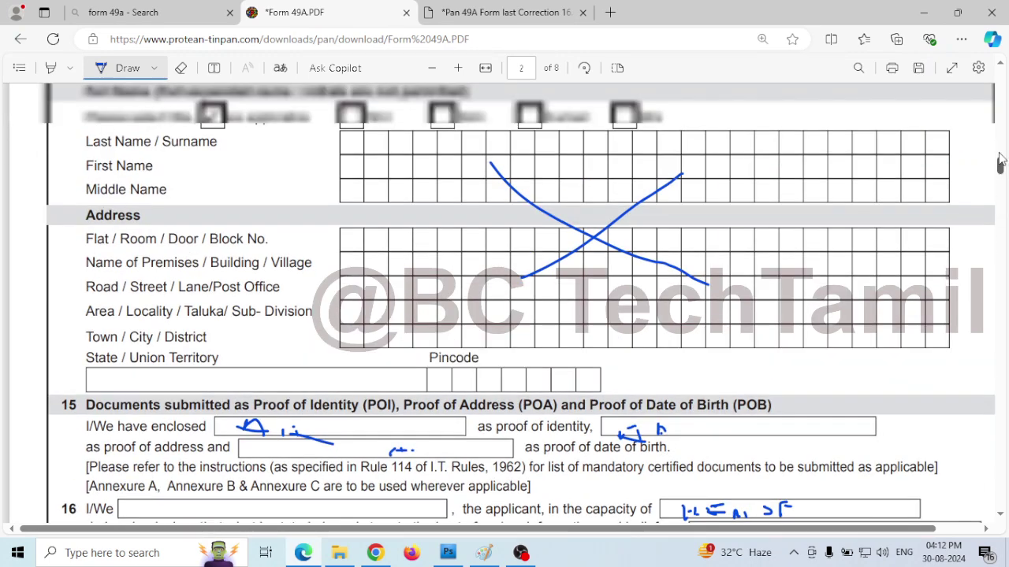
pyautogui.moveTo(1001, 162); pyautogui.dragTo(1001, 74)
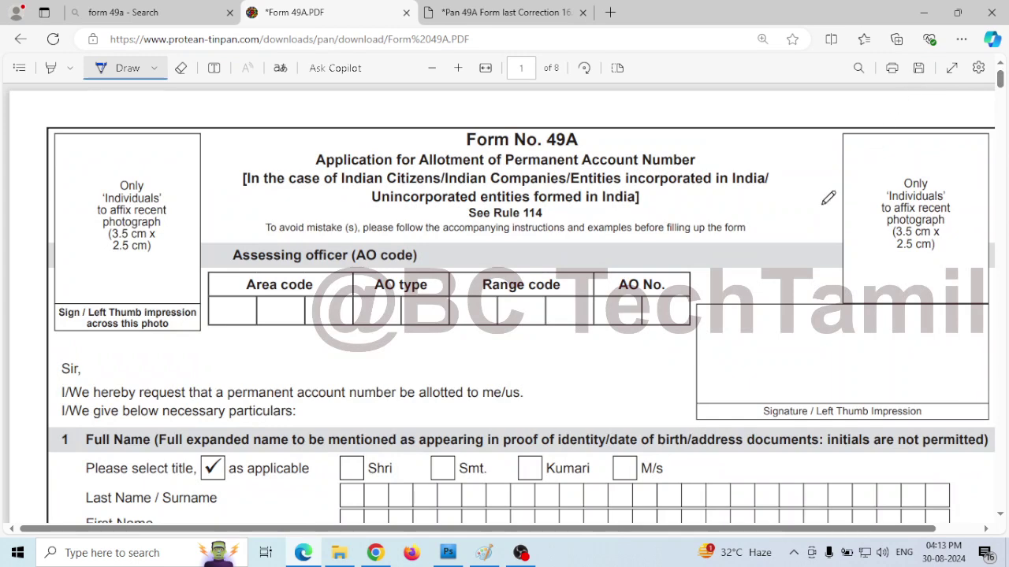
pyautogui.scroll(-1, 654, 269)
pyautogui.scroll(-1, 631, 274)
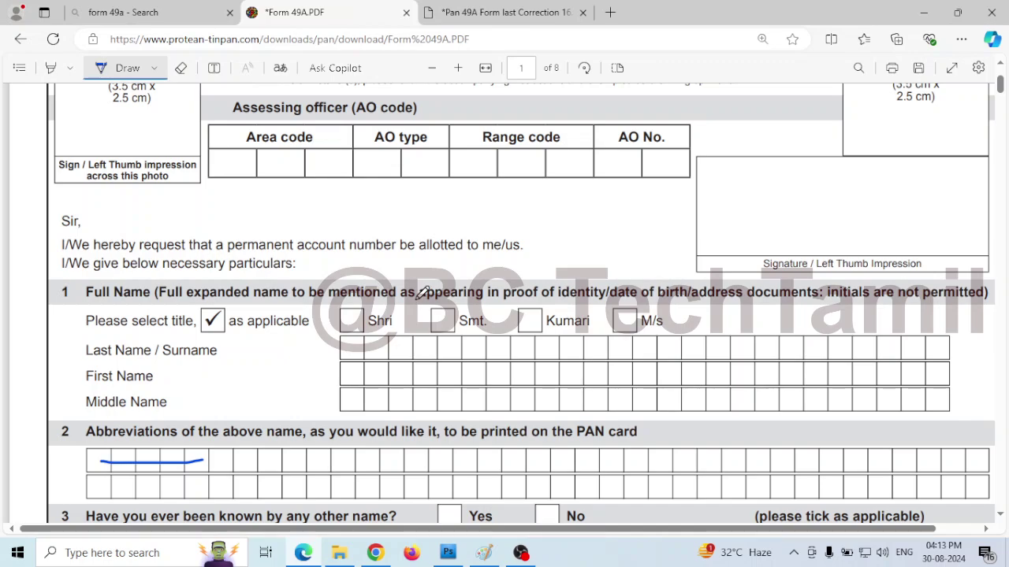
pyautogui.scroll(-9, 421, 294)
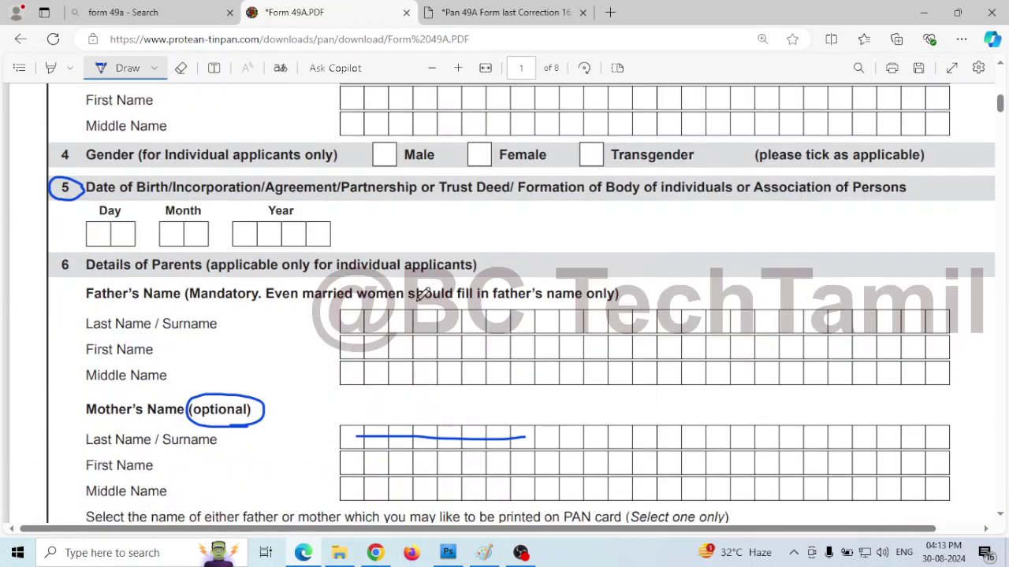
pyautogui.scroll(-5, 421, 293)
pyautogui.scroll(7, 423, 296)
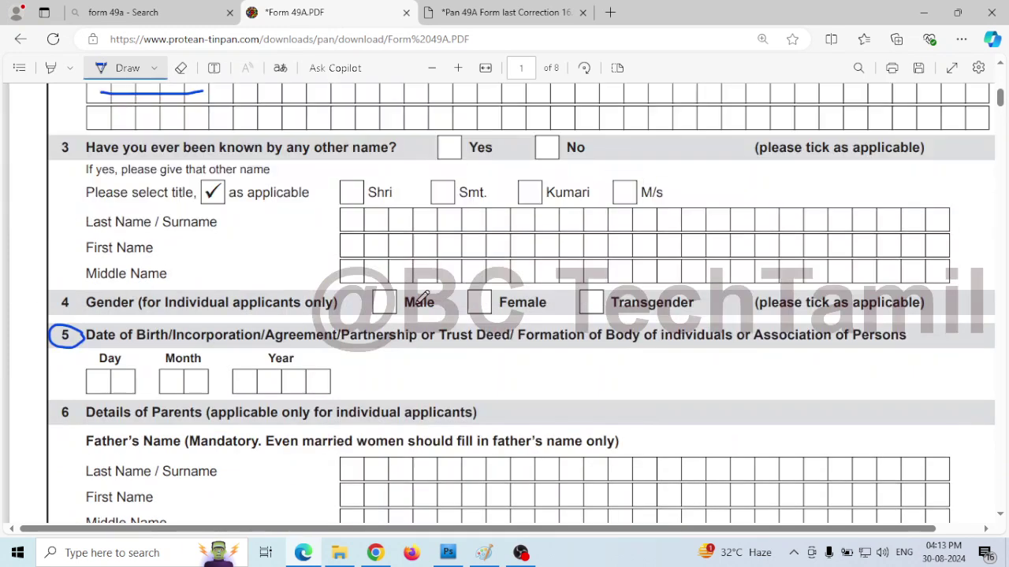
pyautogui.scroll(3, 422, 297)
pyautogui.moveTo(439, 331); pyautogui.dragTo(481, 350)
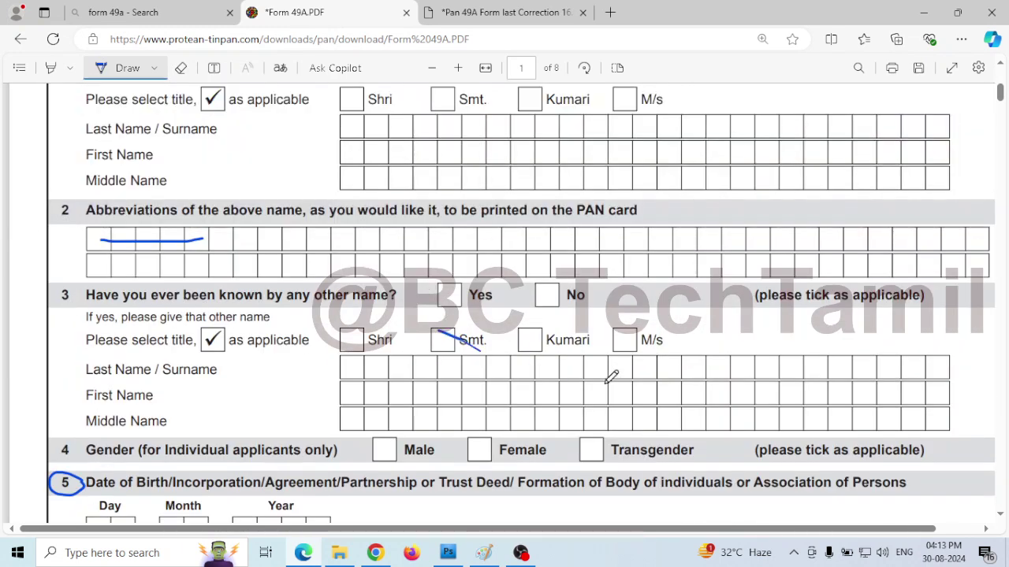
pyautogui.moveTo(481, 408); pyautogui.dragTo(576, 353)
pyautogui.click(552, 292)
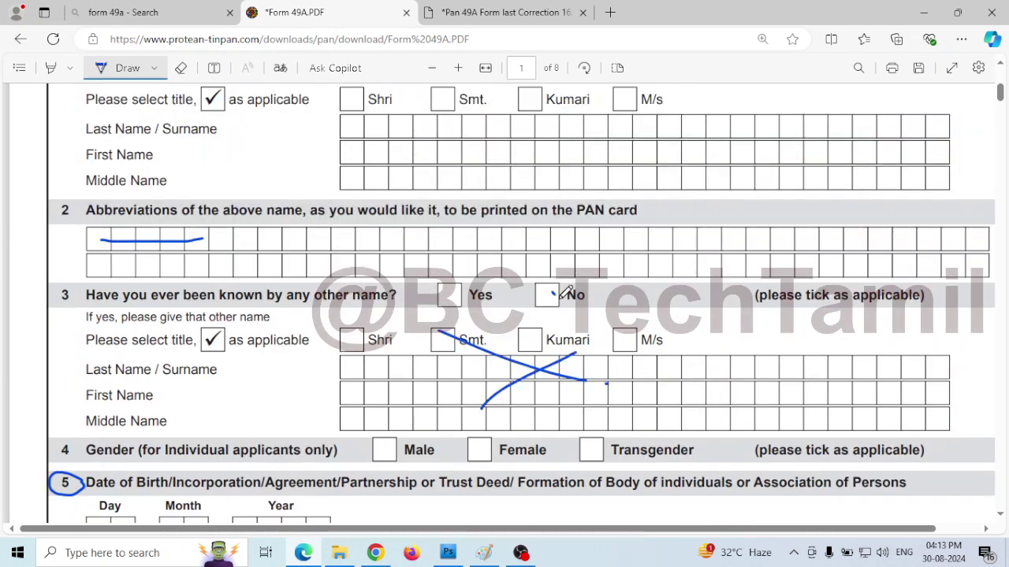
pyautogui.moveTo(561, 297); pyautogui.dragTo(597, 276)
# Step: Draw a tick mark beside the Office Address heading on page 2
pyautogui.scroll(-10, 499, 341)
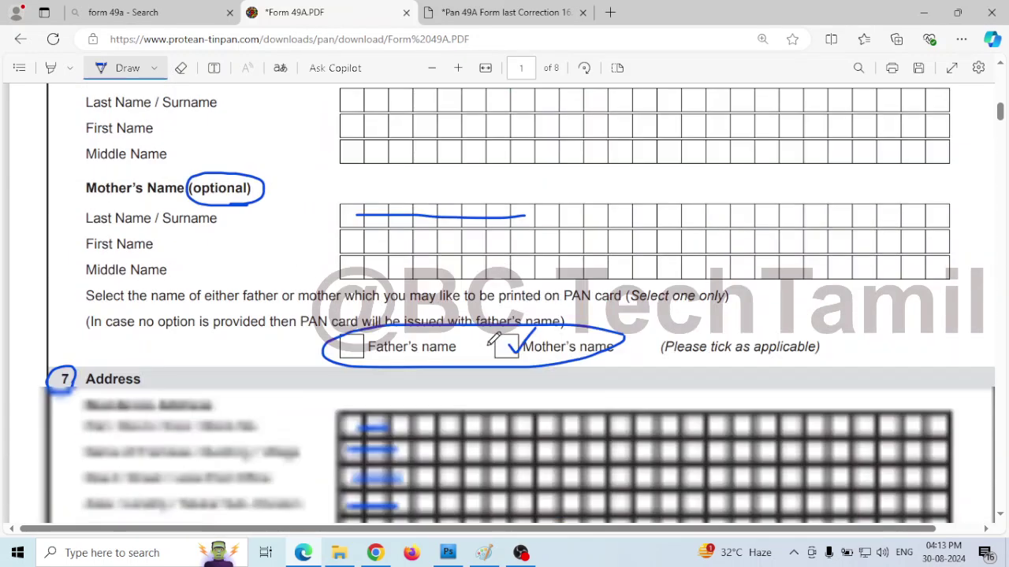
pyautogui.scroll(-4, 440, 294)
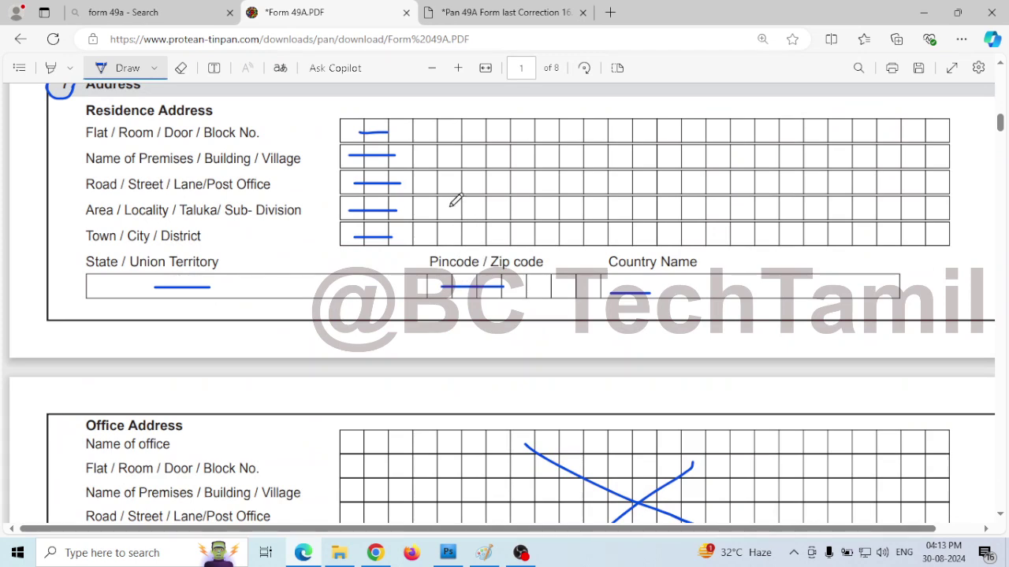
pyautogui.scroll(-3, 456, 200)
pyautogui.moveTo(192, 204); pyautogui.dragTo(217, 195)
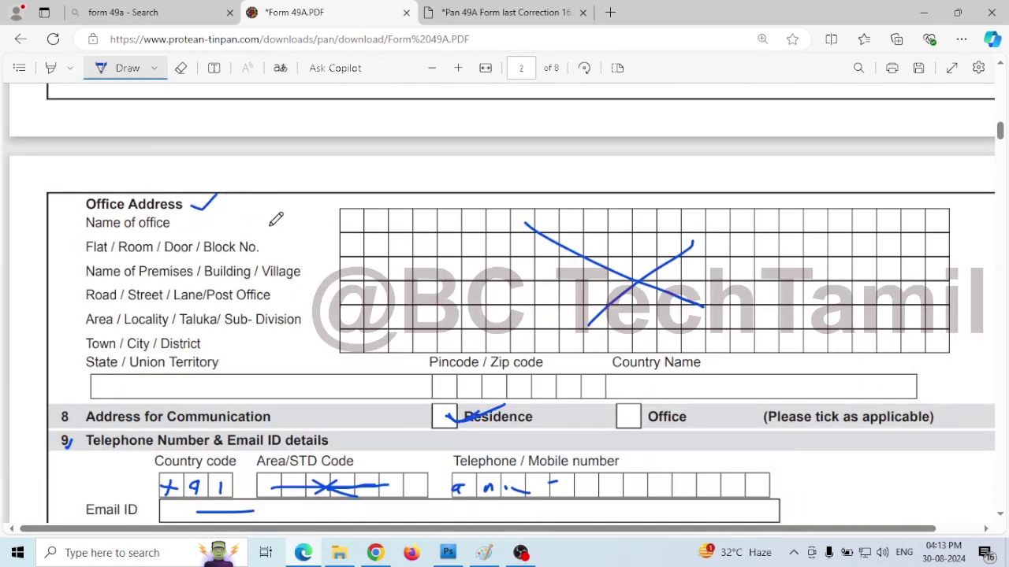
# Step: Review the marked sections on page 2 from Office Address to the section 16 declaration, and the start of page 1
pyautogui.scroll(-1, 273, 234)
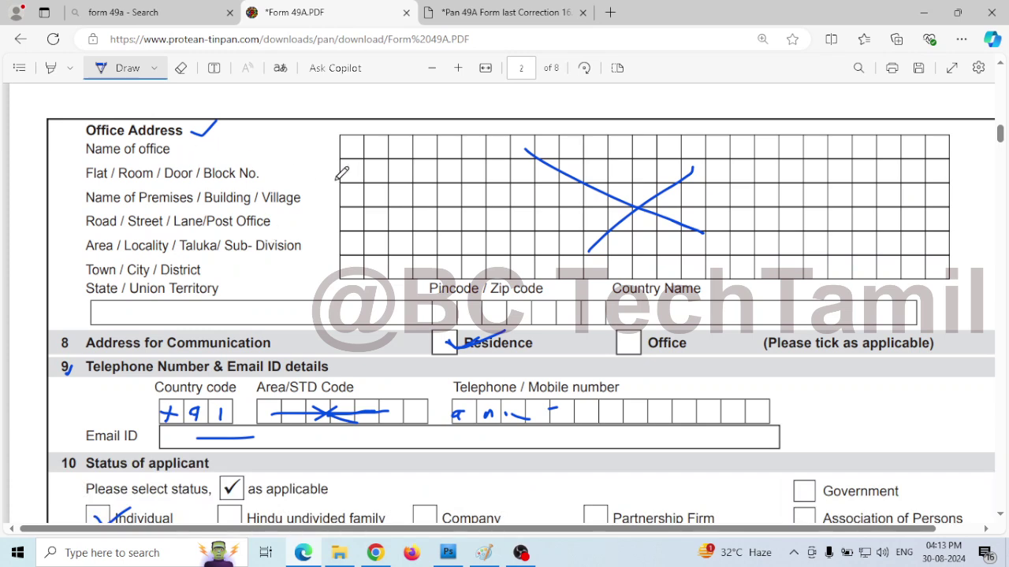
pyautogui.scroll(-1, 339, 172)
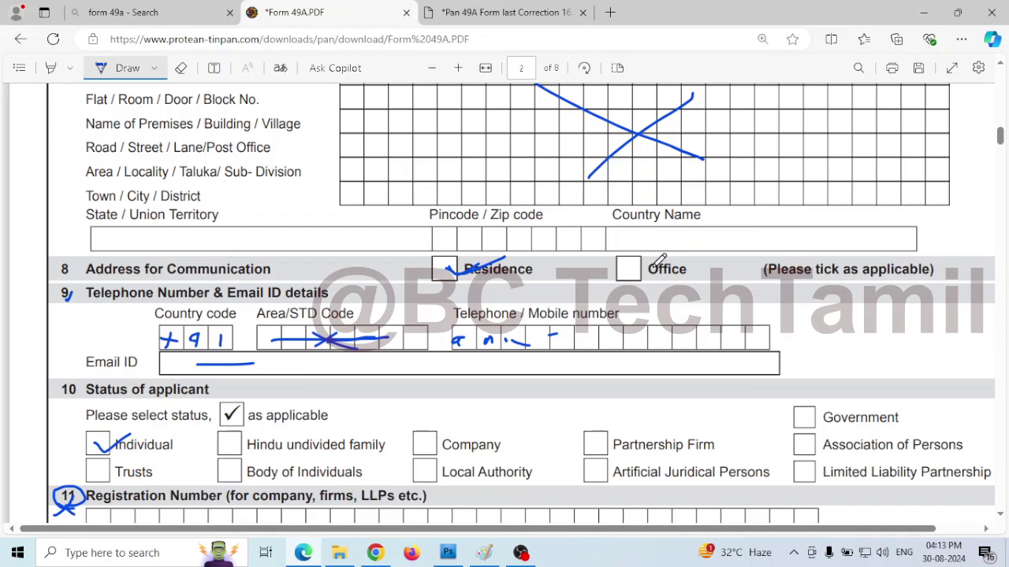
pyautogui.scroll(-11, 654, 266)
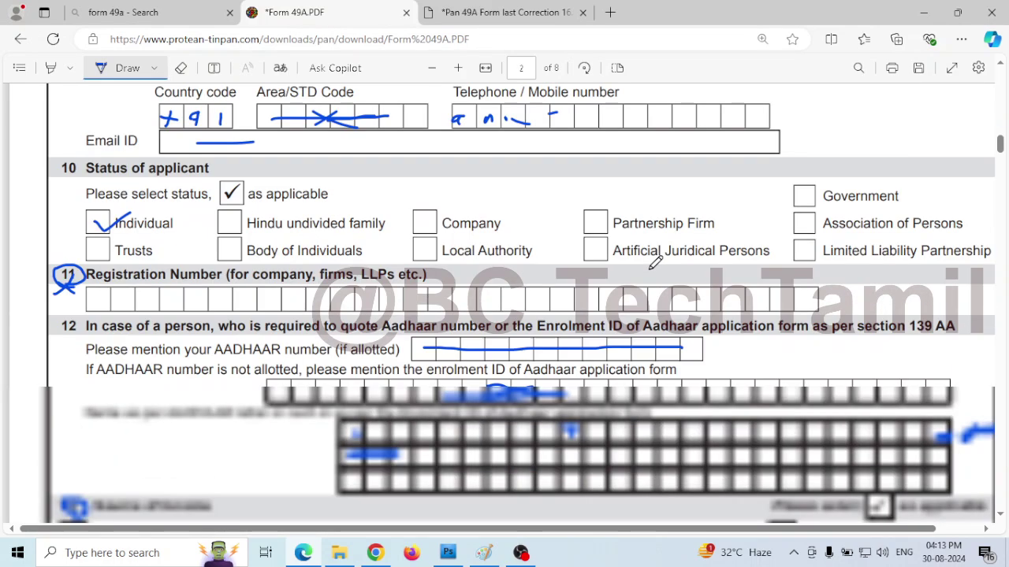
pyautogui.scroll(4, 457, 315)
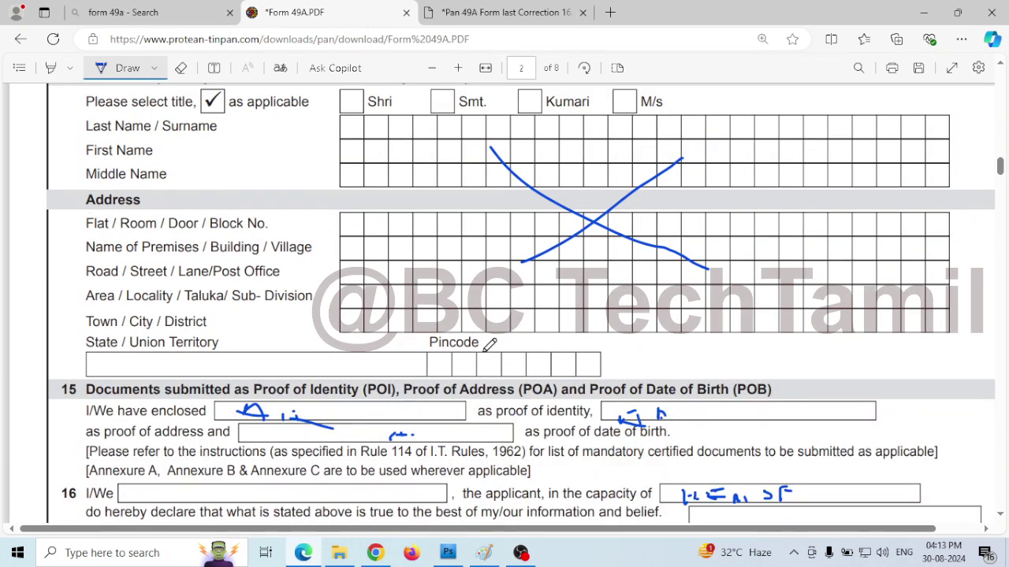
pyautogui.scroll(-2, 492, 347)
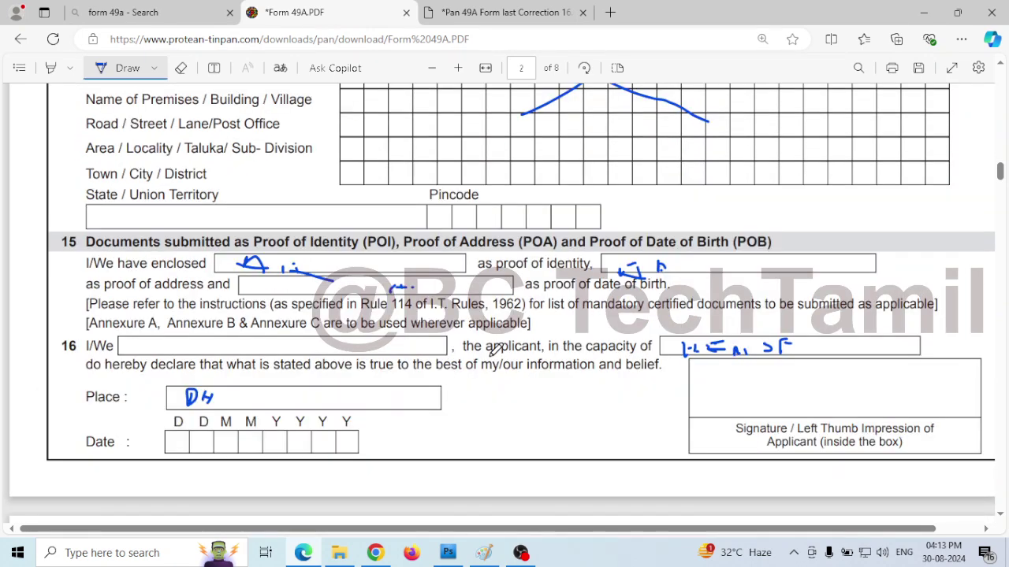
pyautogui.scroll(-2, 494, 349)
pyautogui.scroll(2, 493, 352)
pyautogui.scroll(2, 495, 352)
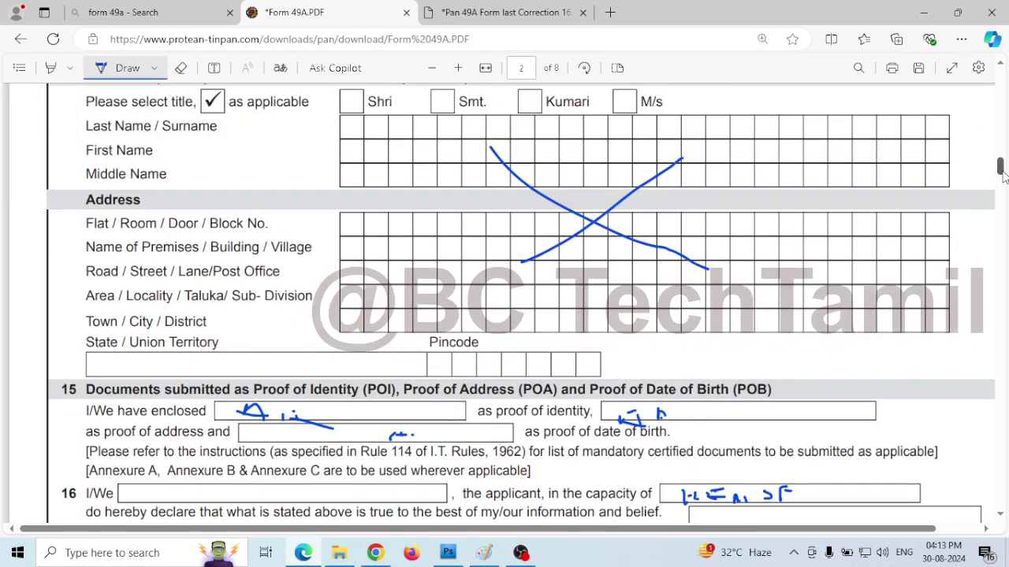
pyautogui.moveTo(1003, 175); pyautogui.dragTo(1001, 78)
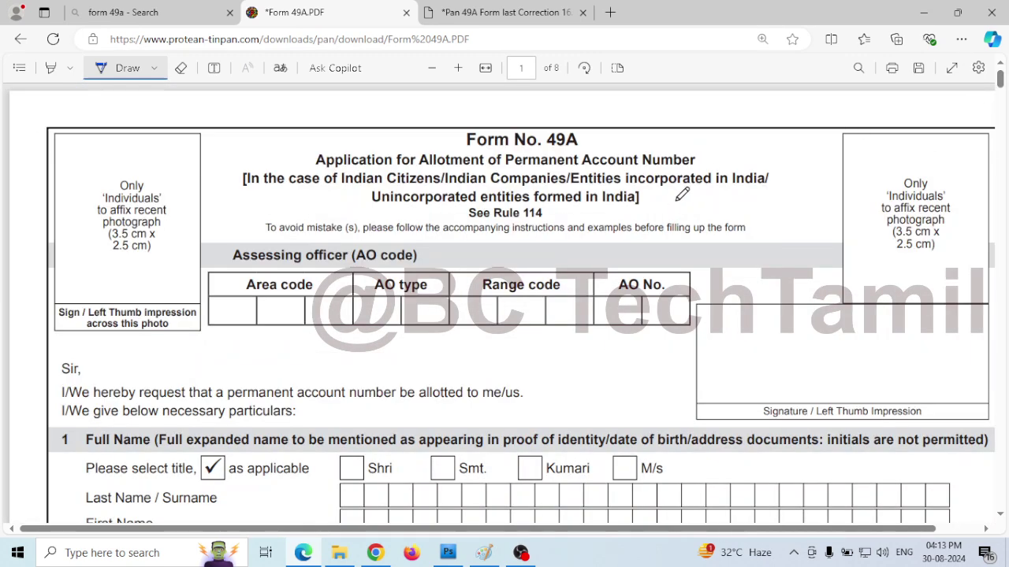
pyautogui.scroll(-1, 678, 199)
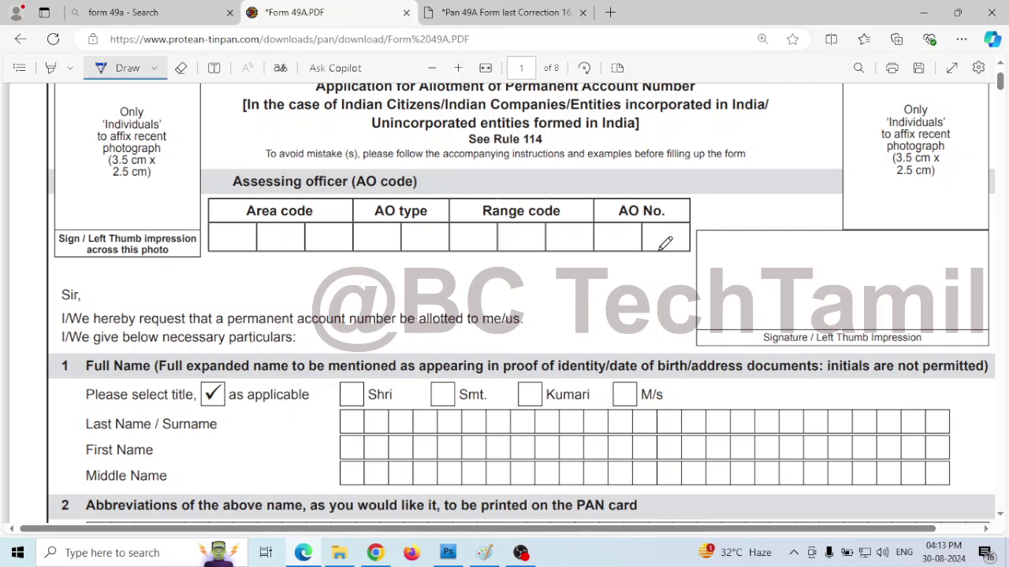
pyautogui.click(522, 554)
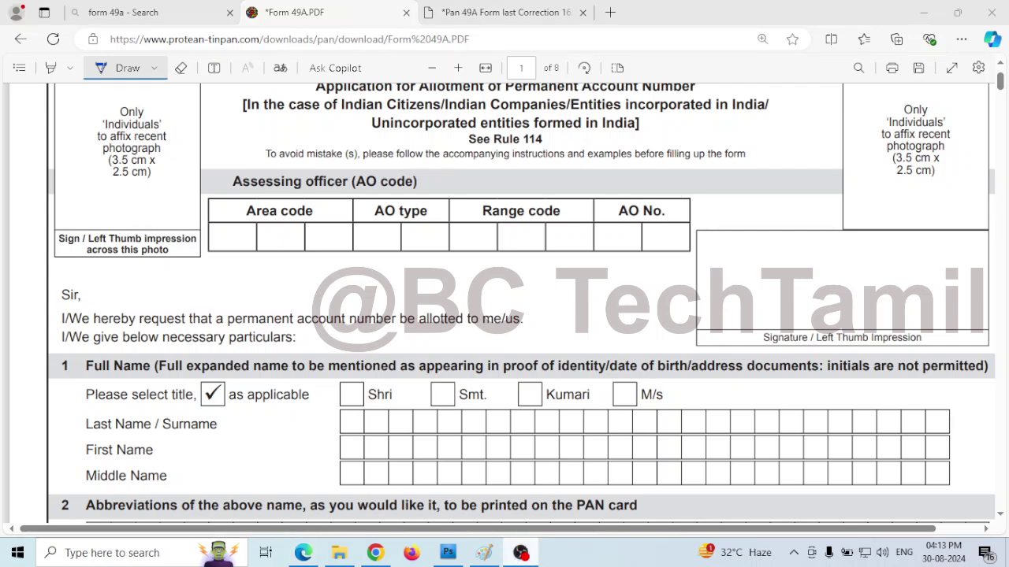